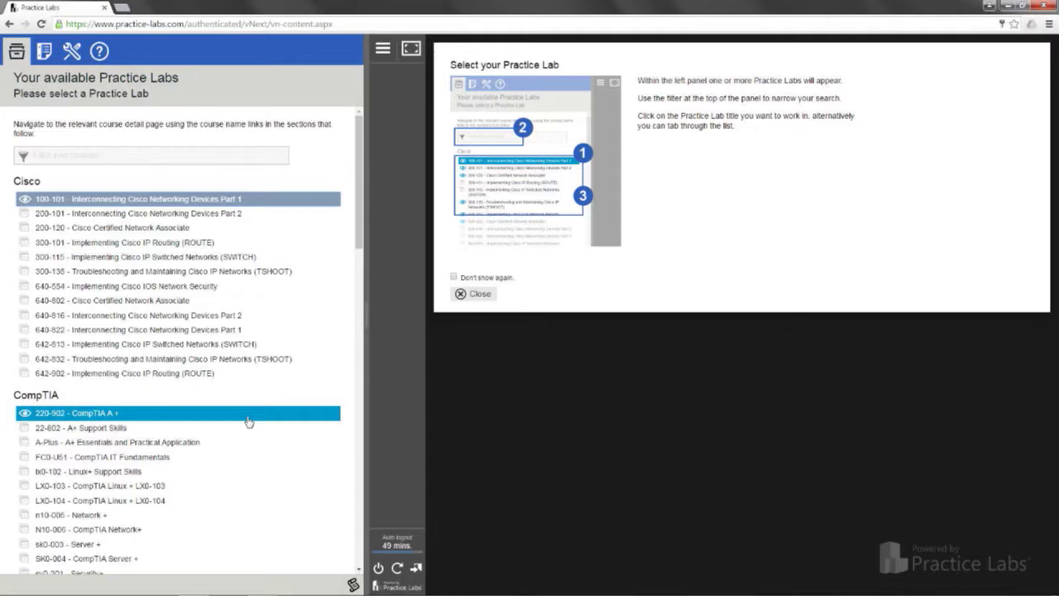
# Scroll down the lab list and open 70-411 - Administering Windows Server 2012
pyautogui.scroll(-7, 248, 422)
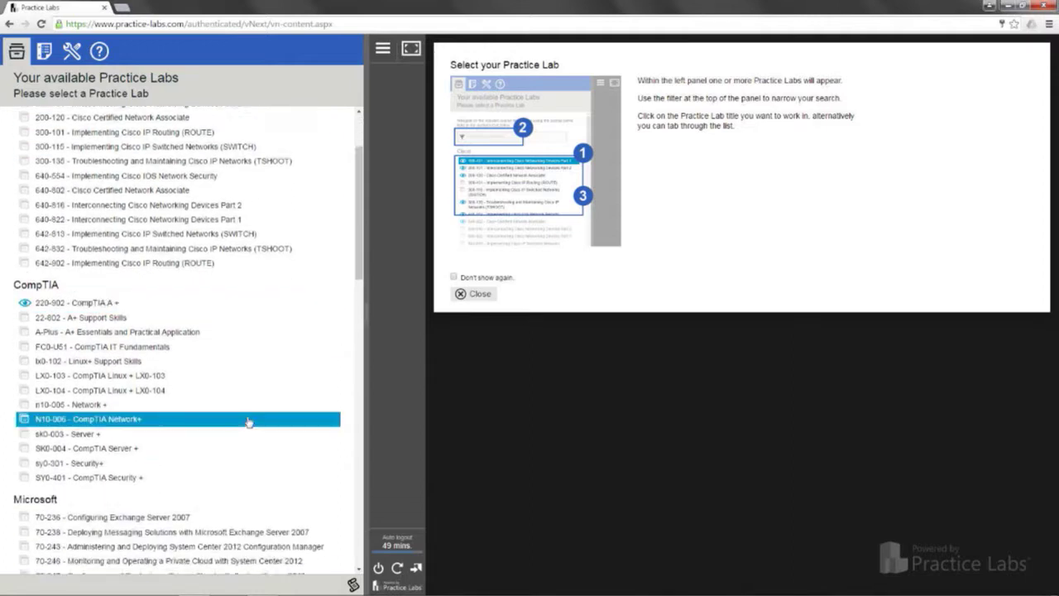
pyautogui.scroll(-2, 248, 421)
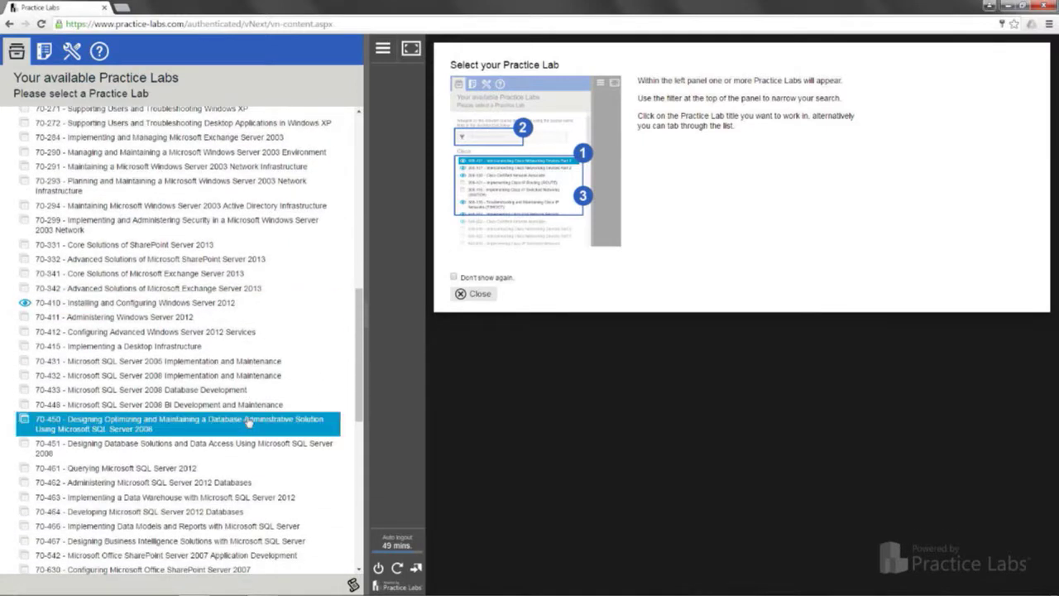
pyautogui.click(166, 317)
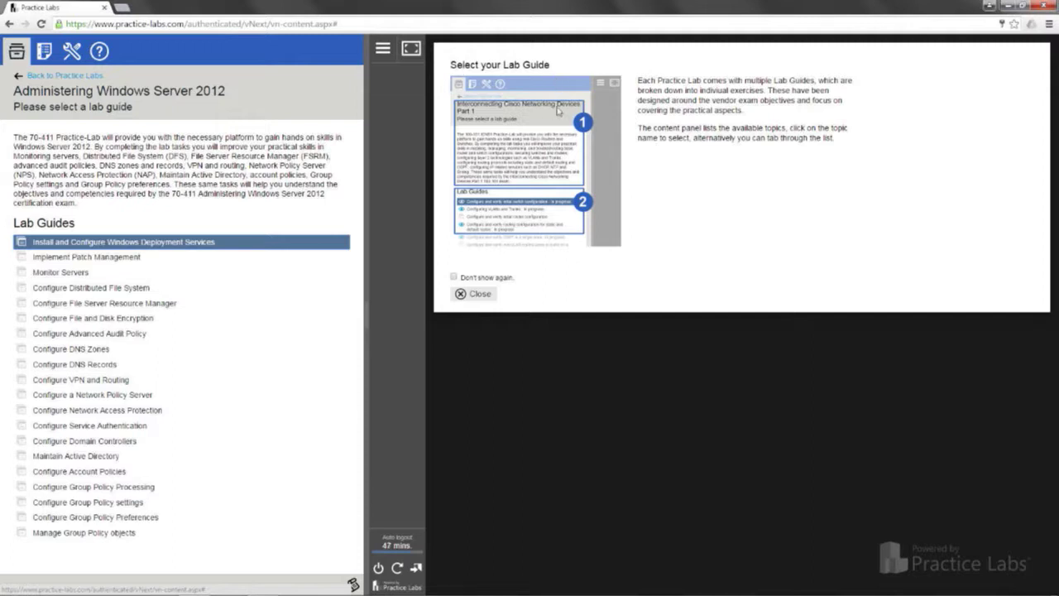
# Open the Configure Advanced Audit Policy lab guide from the Lab Guides list
pyautogui.click(117, 335)
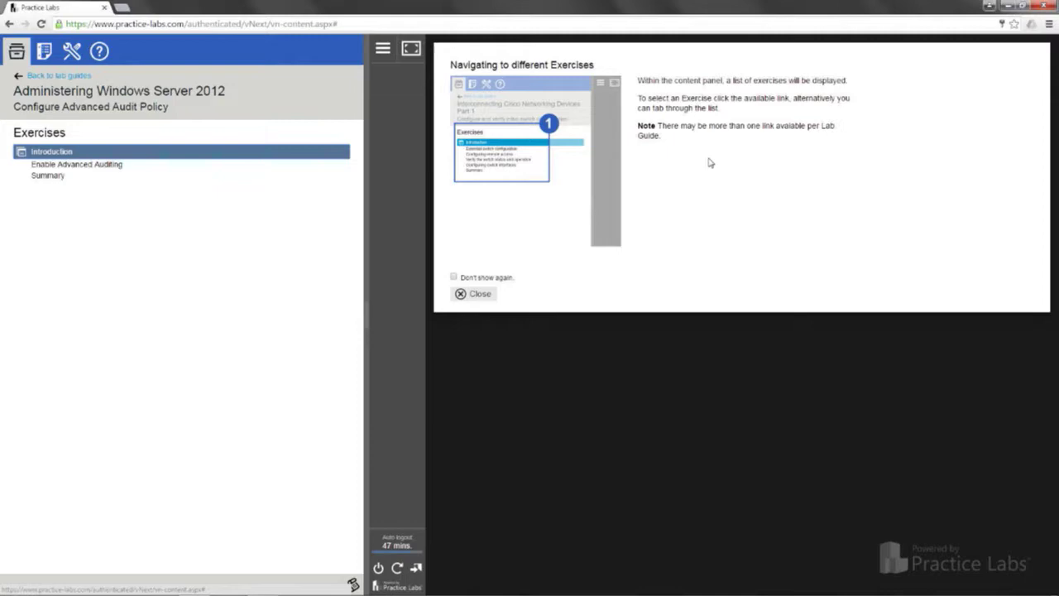
# Open the Introduction exercise and scroll to its lab diagram while PLABDC01 powers on
pyautogui.click(51, 153)
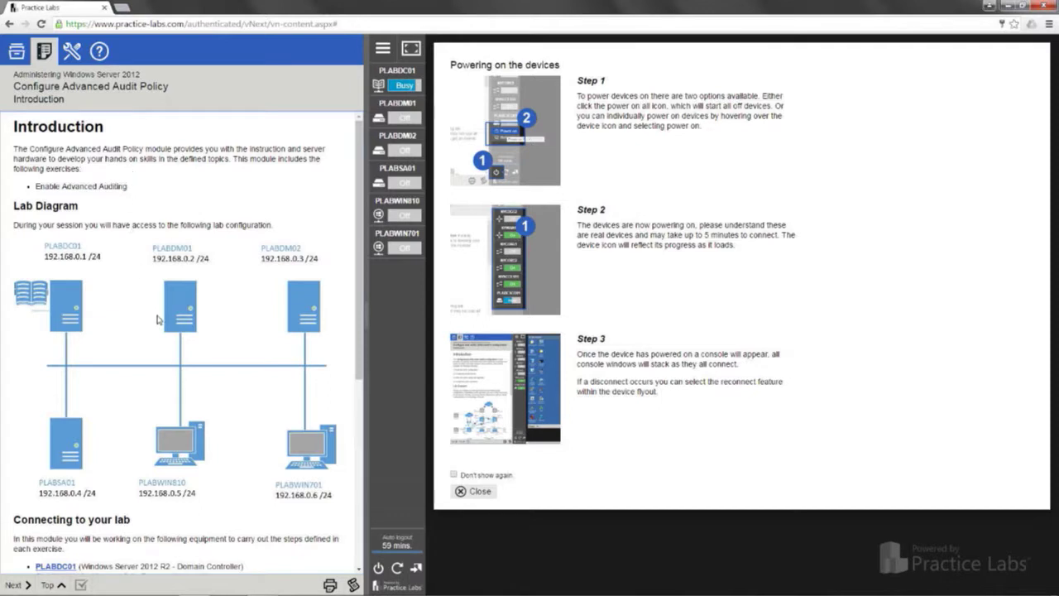
pyautogui.scroll(-1, 157, 319)
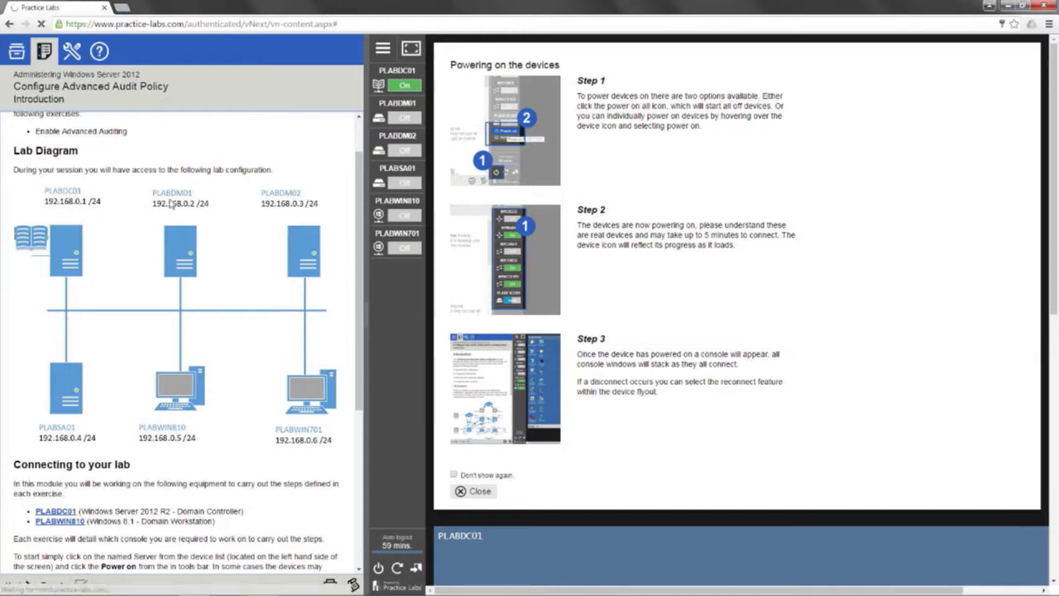
# Read through the Connecting to your lab notes, then move on to Enable Advanced Auditing
pyautogui.scroll(-1, 165, 364)
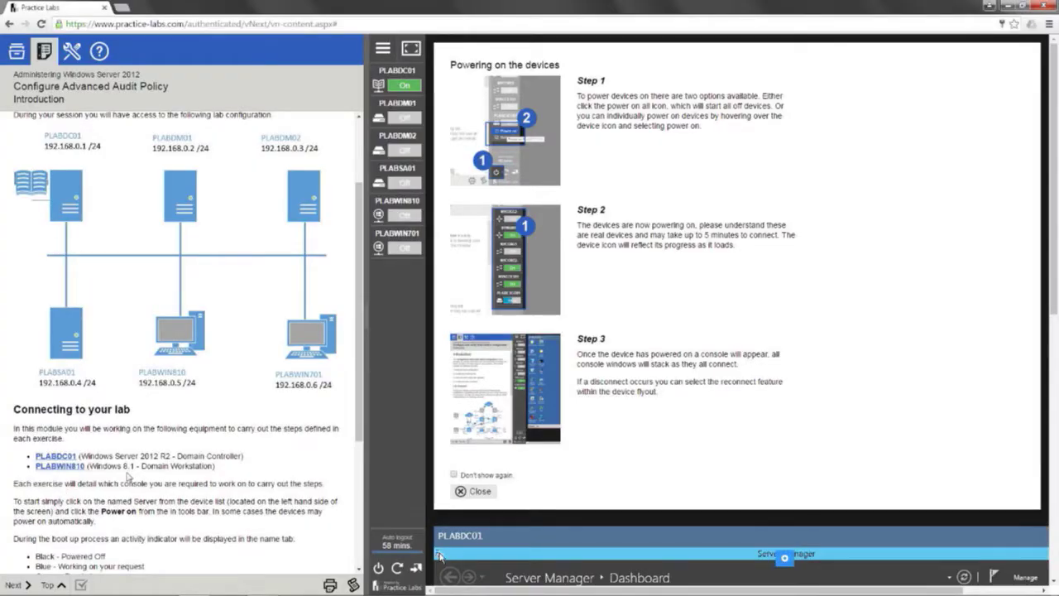
pyautogui.scroll(-1, 122, 500)
pyautogui.scroll(-1, 121, 501)
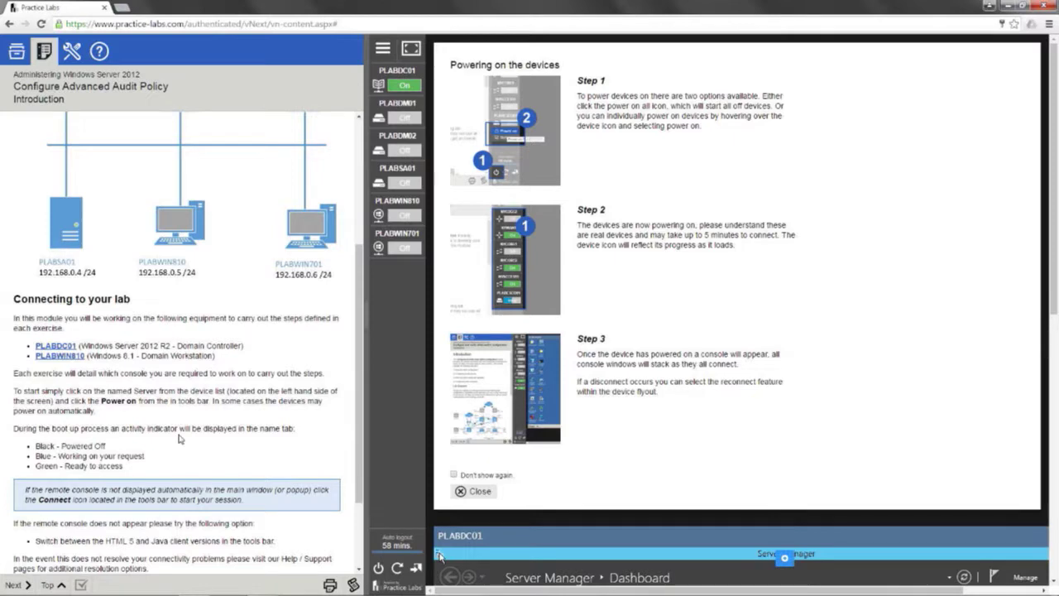
pyautogui.scroll(-1, 179, 439)
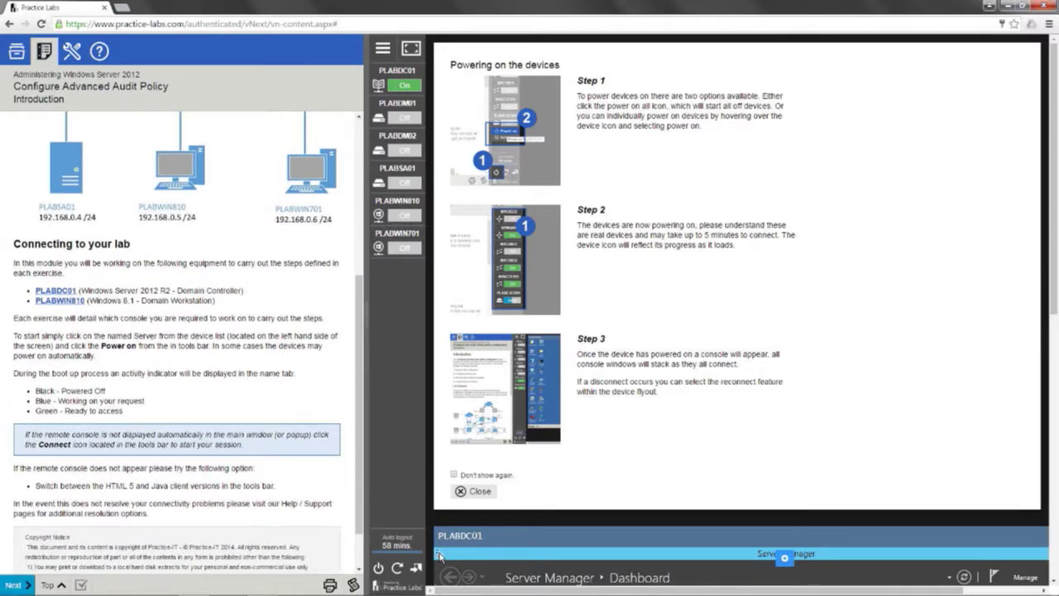
pyautogui.click(13, 584)
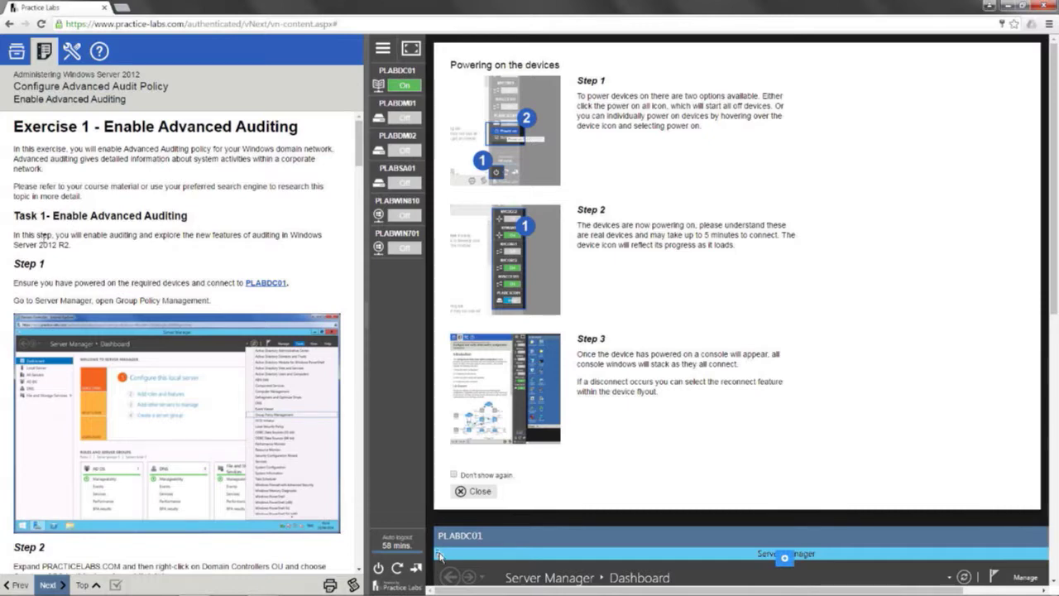
# Scroll Exercise 1 - Enable Advanced Auditing to read Steps 1 and 2
pyautogui.scroll(-3, 63, 298)
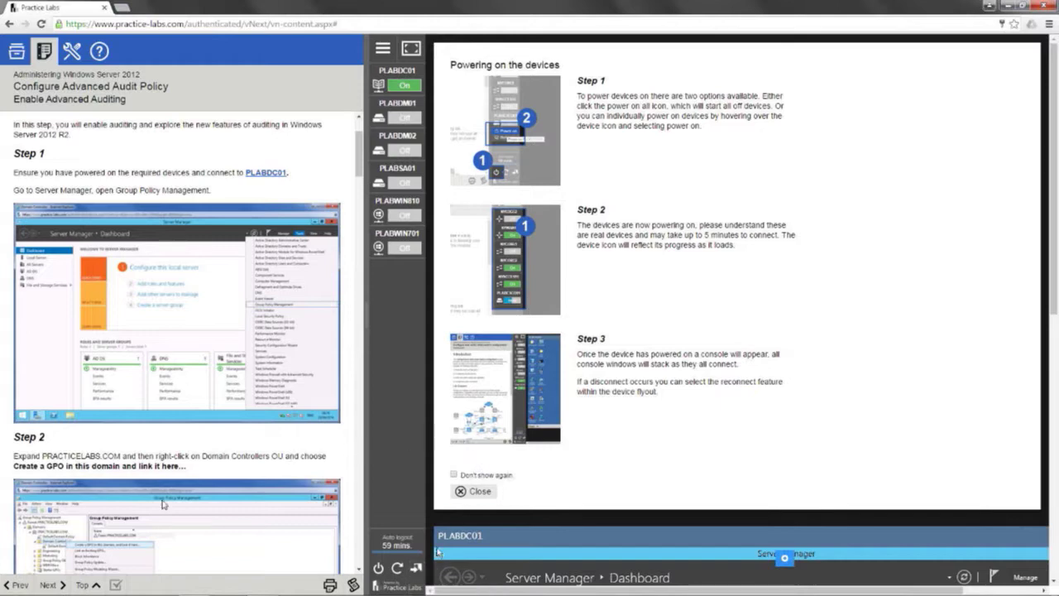
pyautogui.moveTo(417, 594)
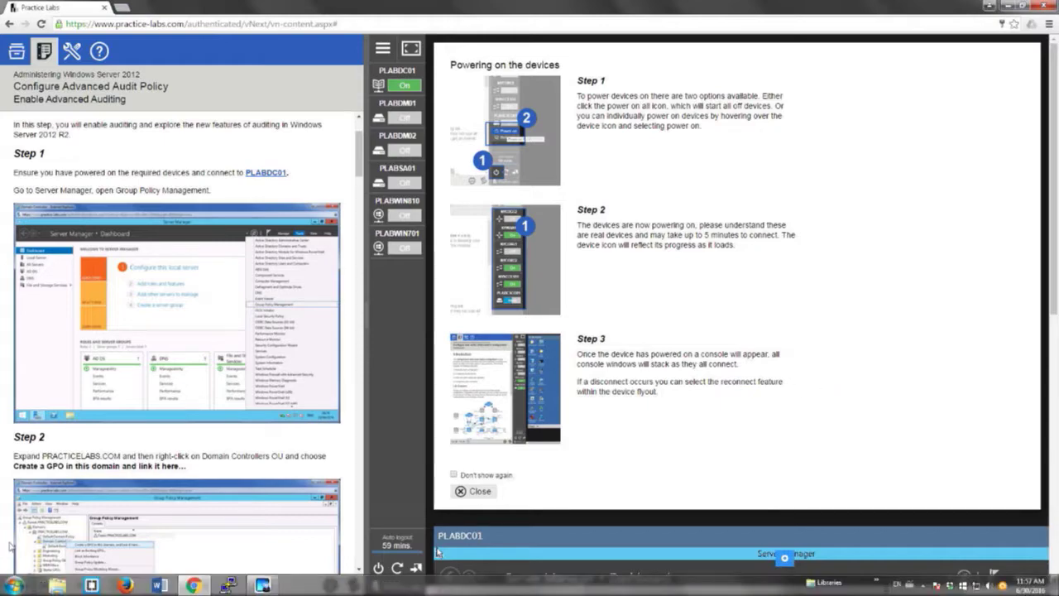
# Go back to the Introduction page and scroll down to the lab diagram
pyautogui.click(12, 584)
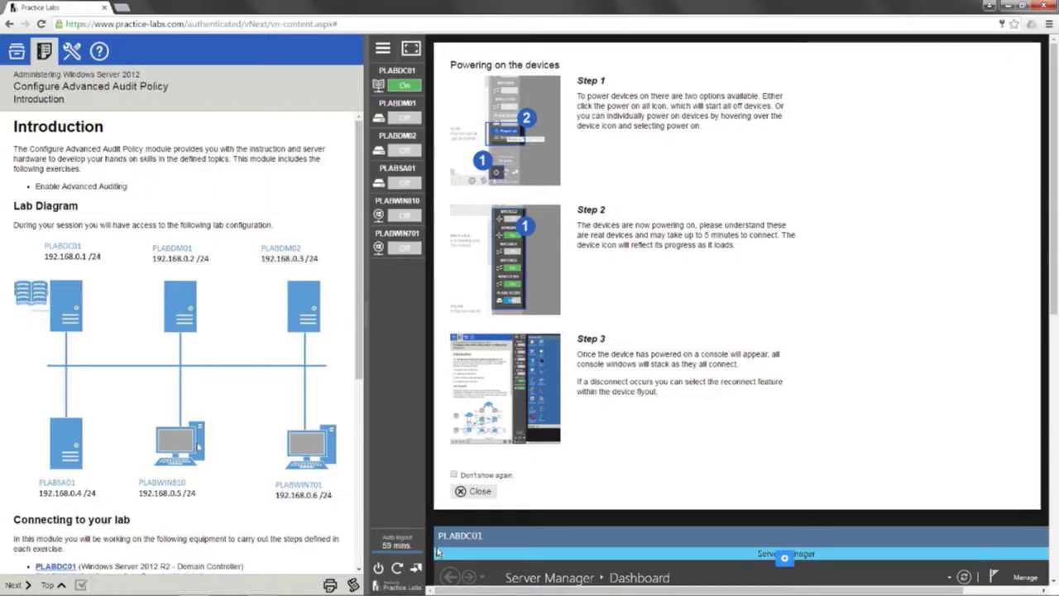
pyautogui.scroll(-1, 210, 441)
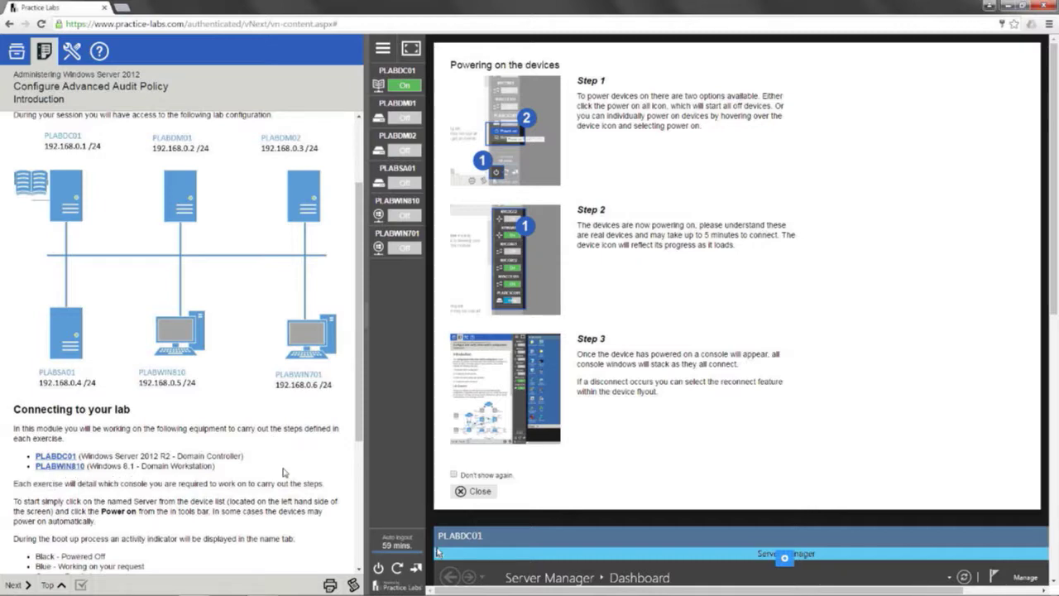
# Power on PLABWIN810 from the device list and wait until its status shows On
pyautogui.moveTo(399, 147)
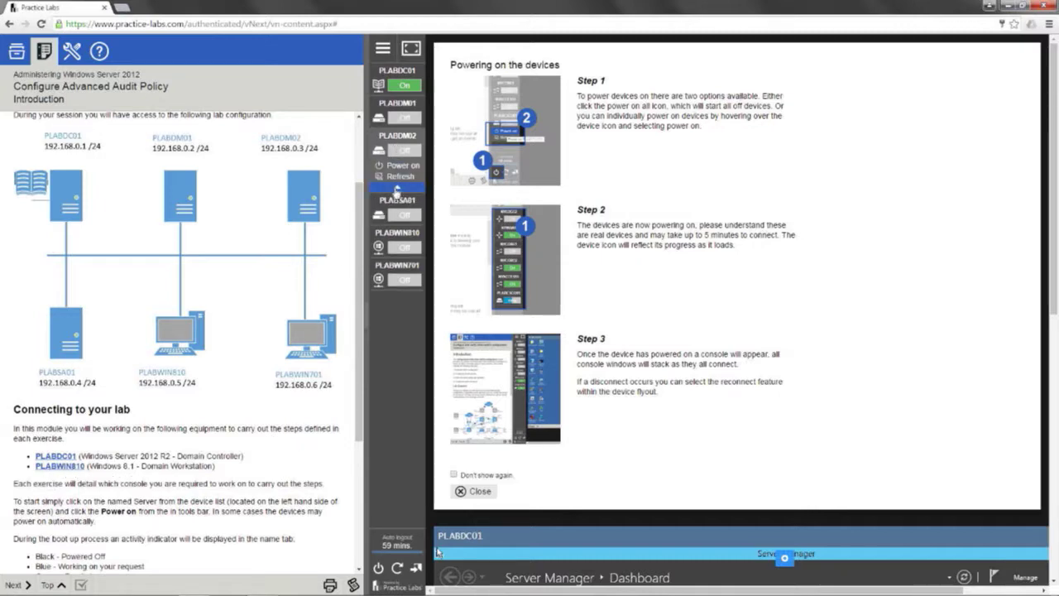
pyautogui.moveTo(396, 214)
pyautogui.click(395, 235)
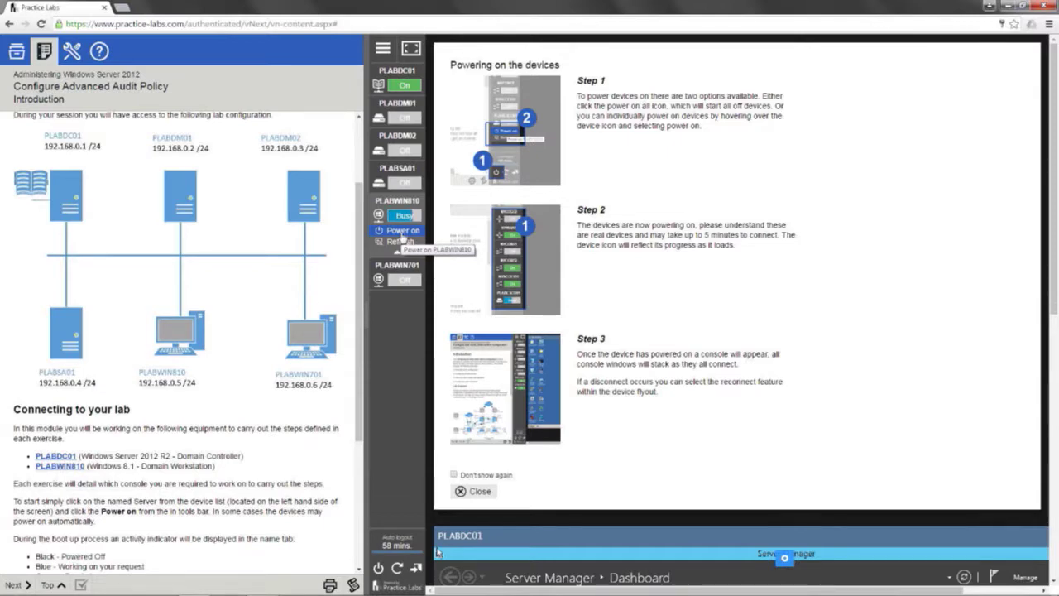
pyautogui.scroll(-3, 707, 323)
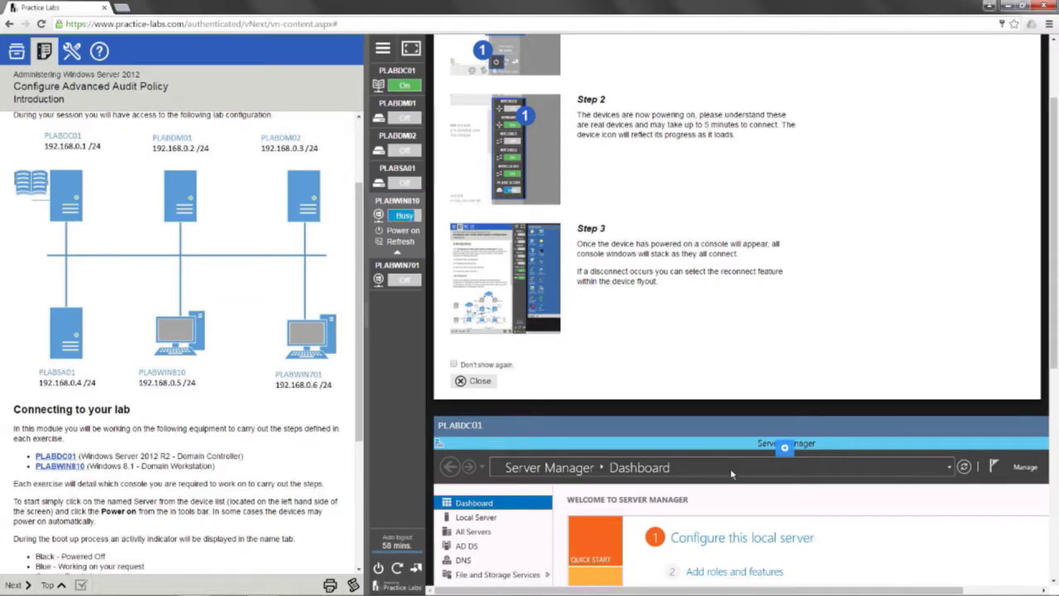
pyautogui.scroll(3, 739, 408)
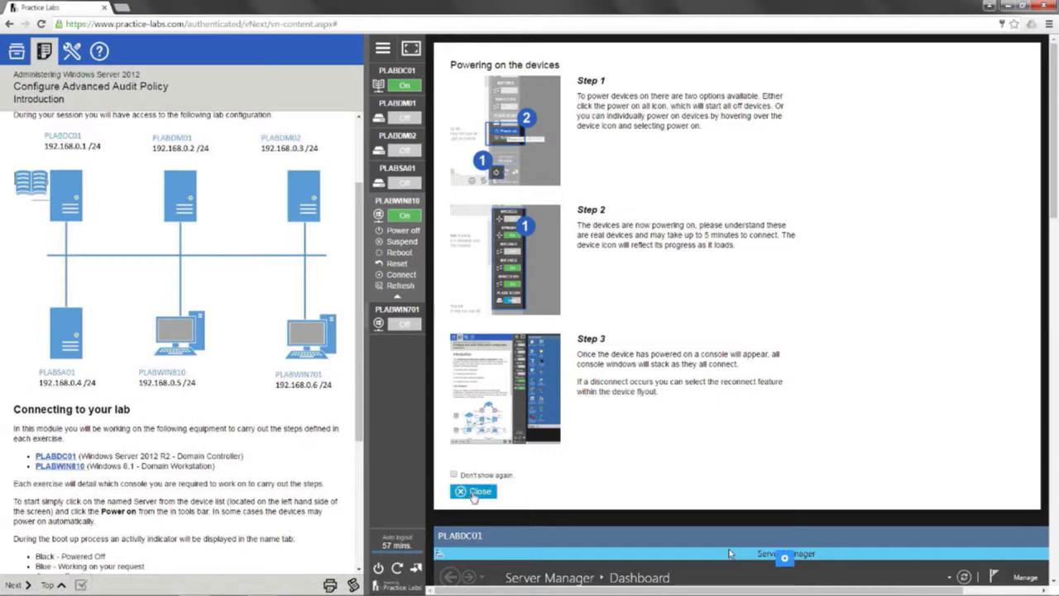
# Dismiss the powering-on help and advance the guide to Exercise 1 - Enable Advanced Auditing
pyautogui.click(475, 491)
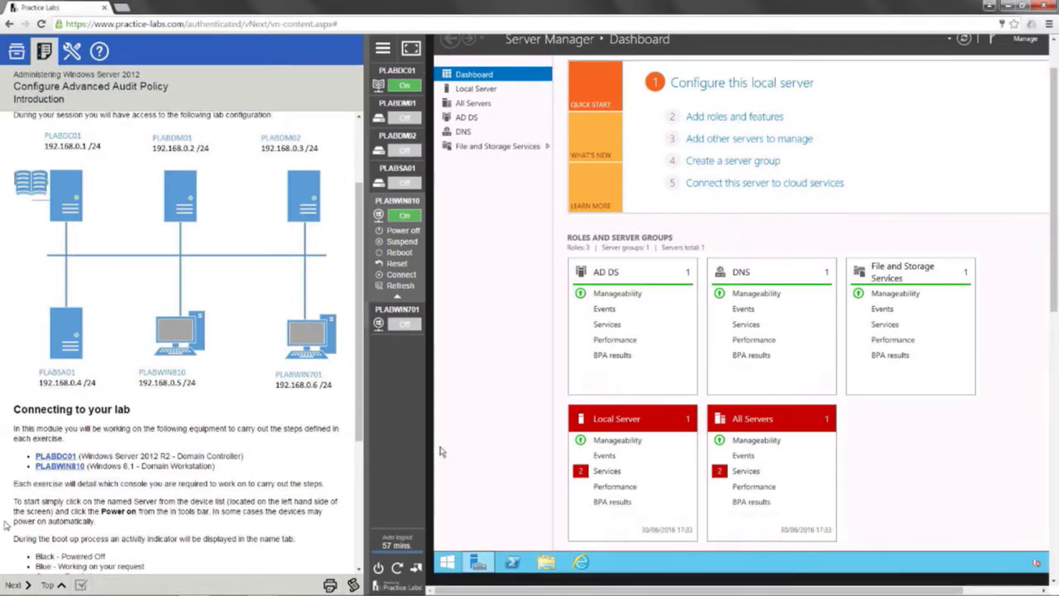
pyautogui.click(13, 584)
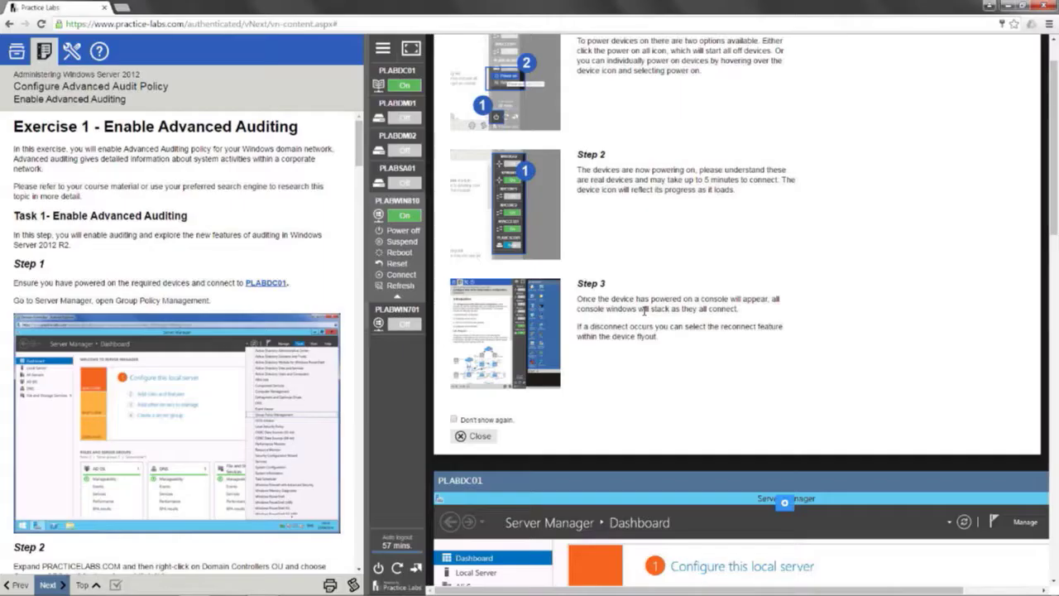
pyautogui.click(476, 436)
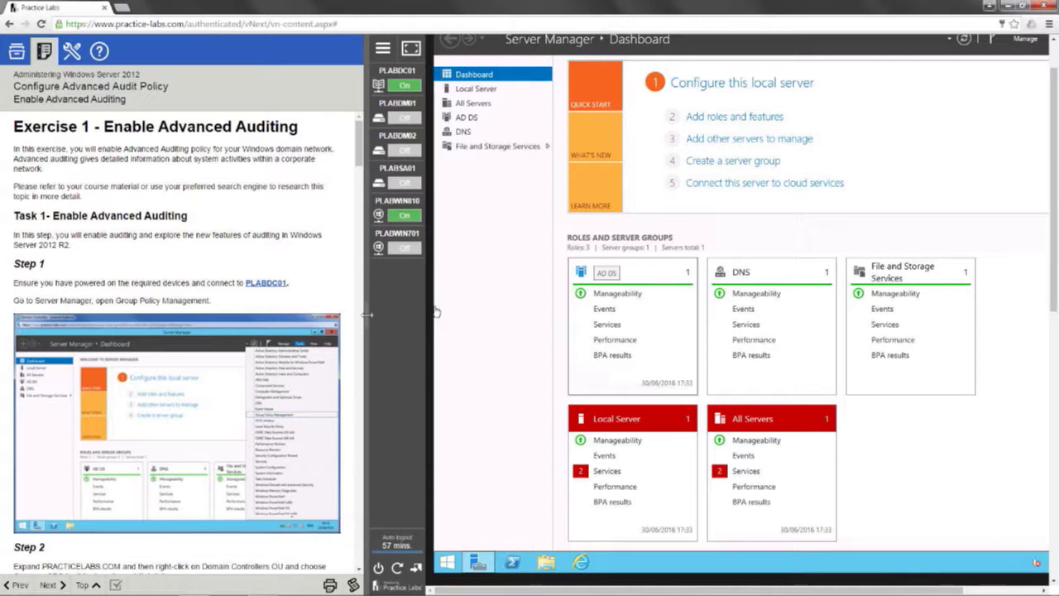
# Widen the instructions pane and scroll PLABDC01 until the full Server Manager window shows
pyautogui.moveTo(375, 321)
pyautogui.mouseDown()
pyautogui.moveTo(441, 328)
pyautogui.moveTo(373, 322)
pyautogui.mouseUp()
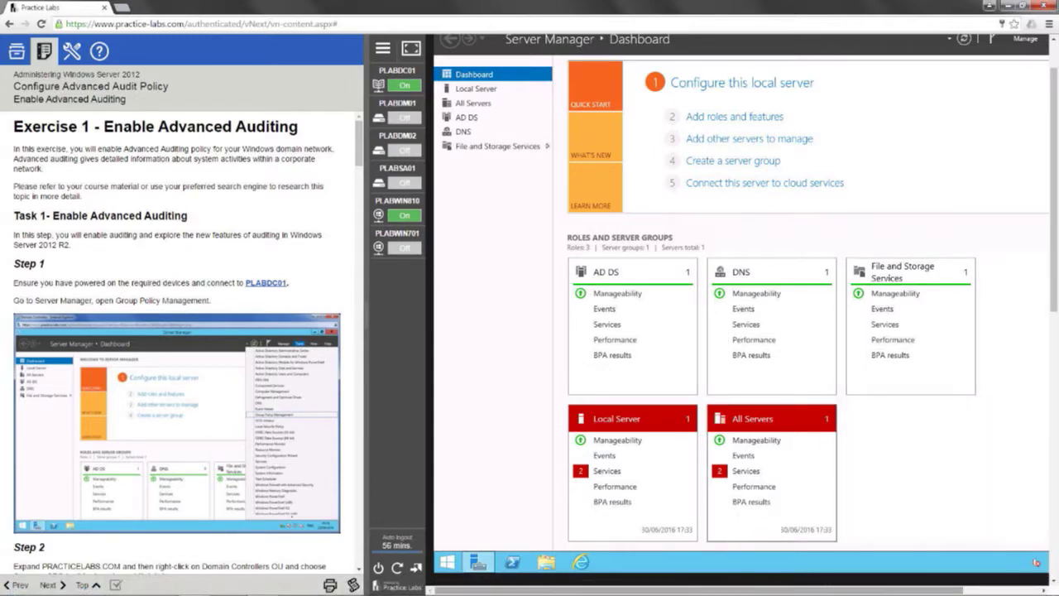
pyautogui.hscroll(3, 739, 521)
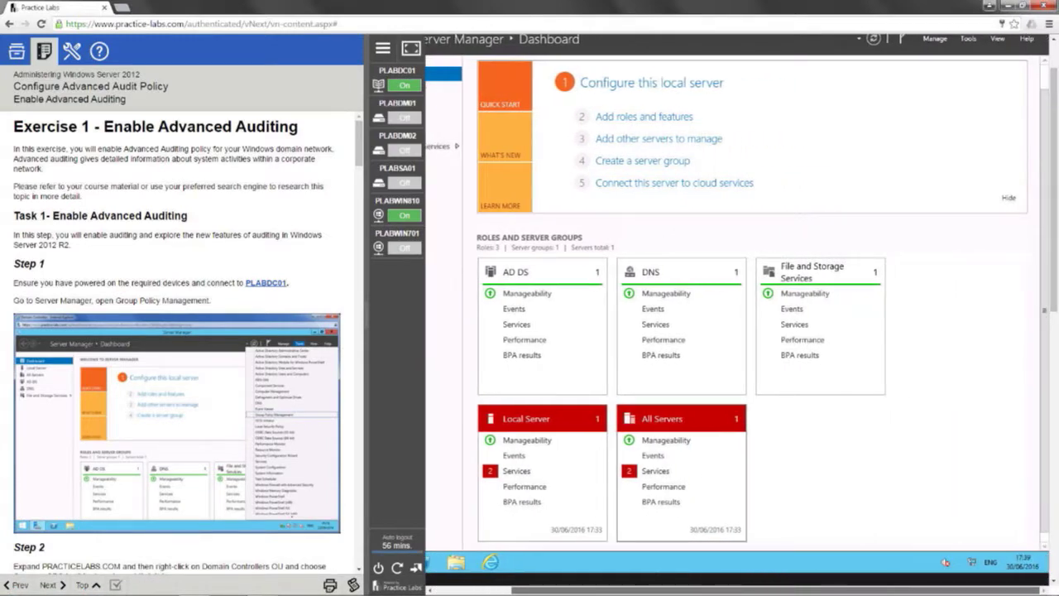
pyautogui.hscroll(-3, 737, 315)
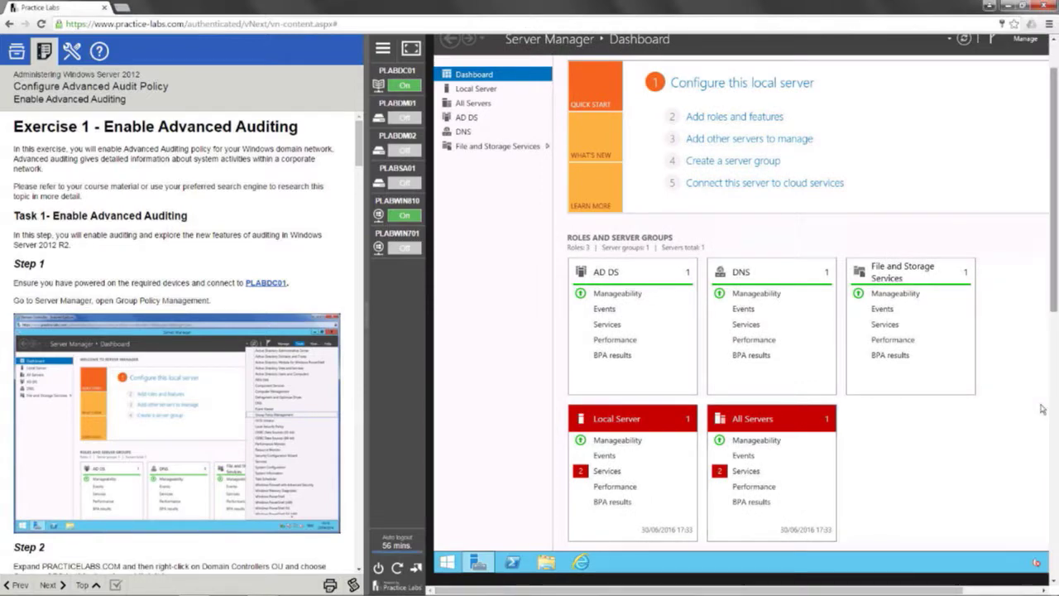
pyautogui.scroll(2, 1042, 409)
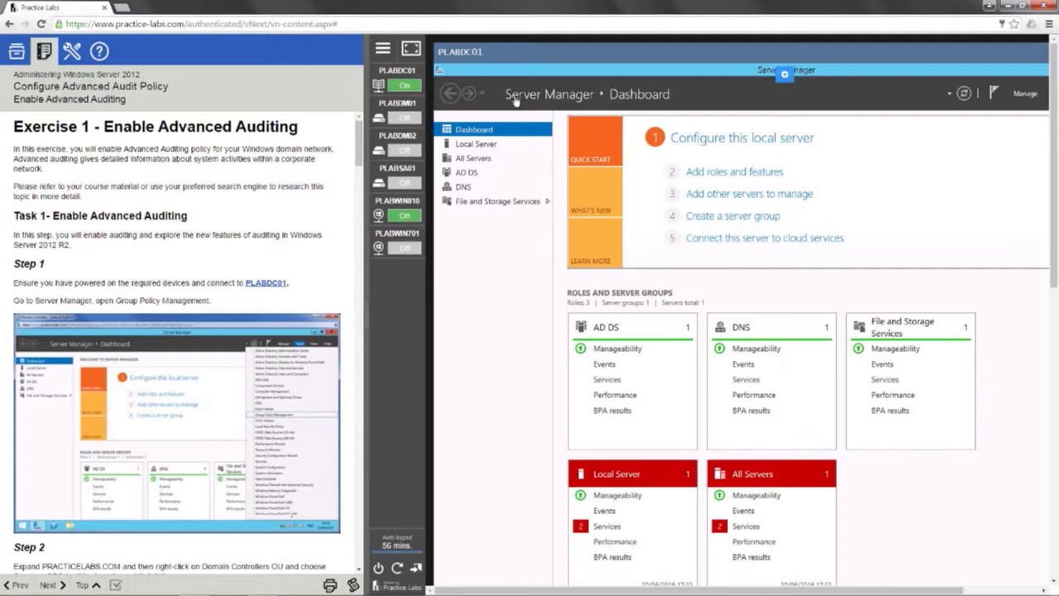
# Fit the PLABDC01 desktop to the console pane, reconnect, and open Server Manager's Tools menu
pyautogui.click(411, 50)
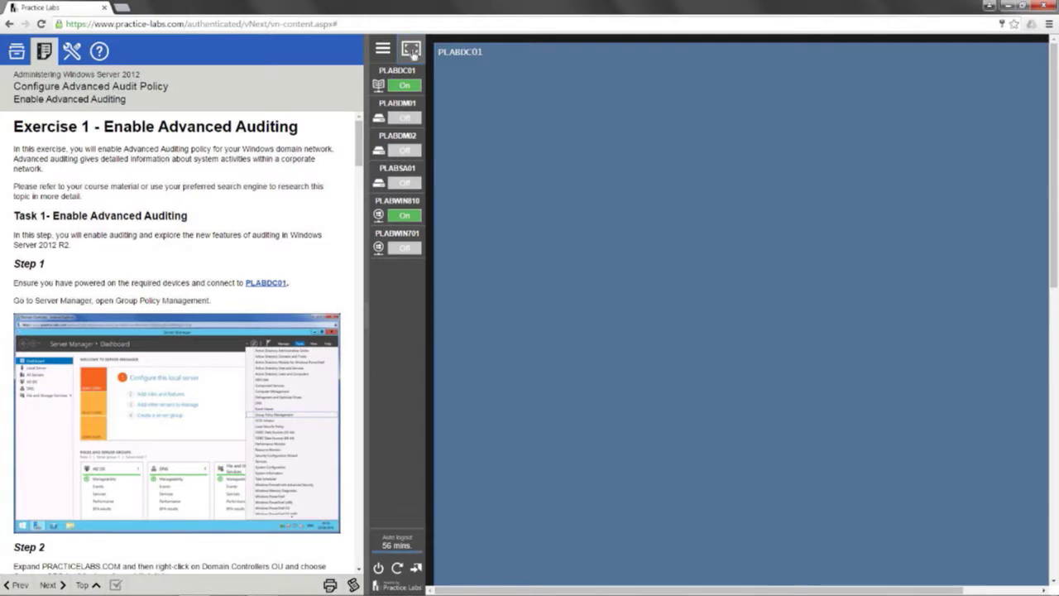
pyautogui.click(412, 51)
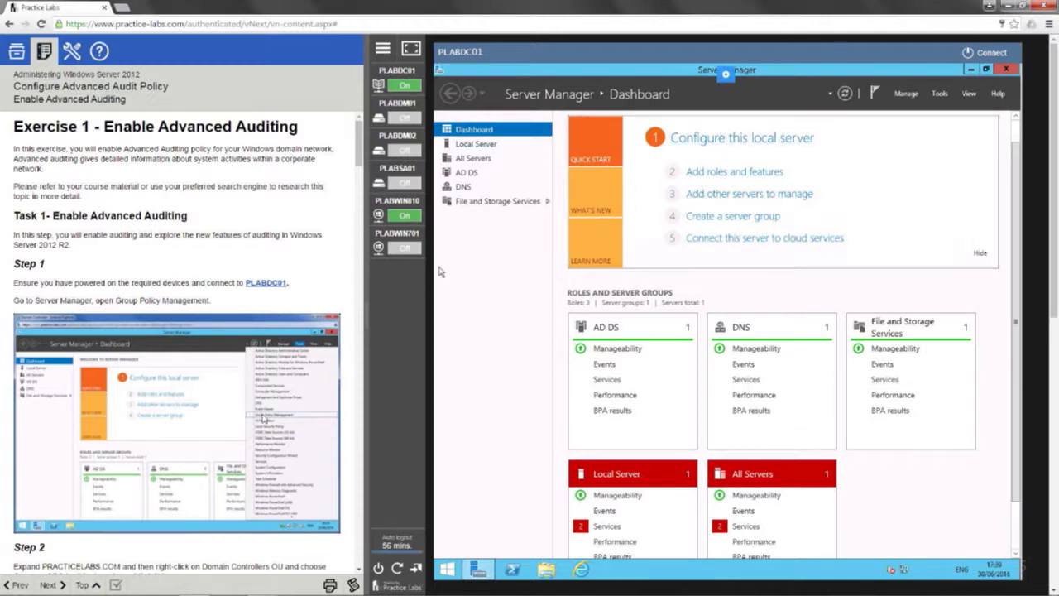
pyautogui.scroll(-1, 182, 331)
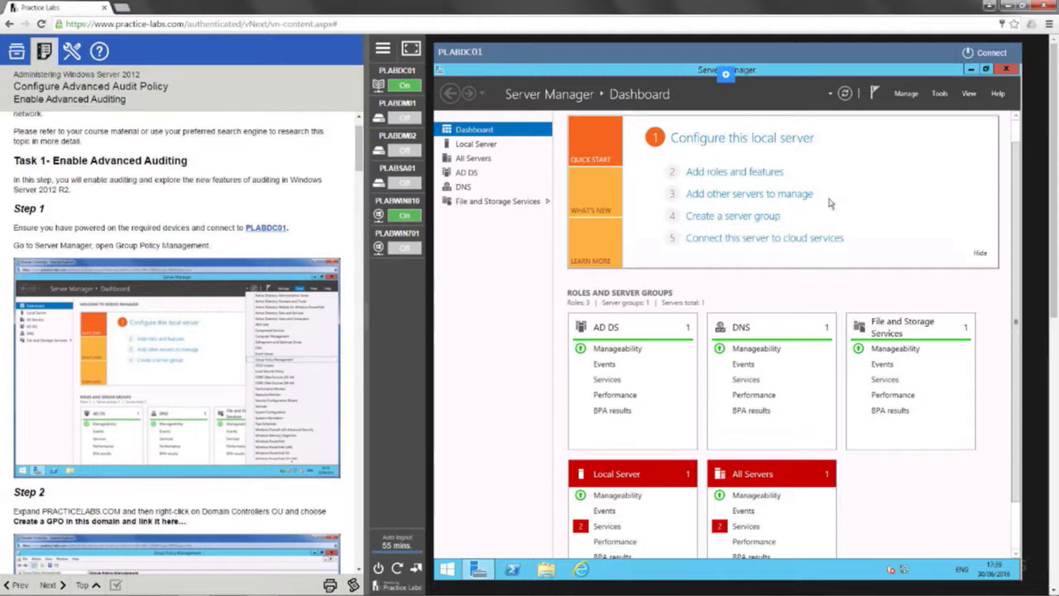
pyautogui.click(939, 94)
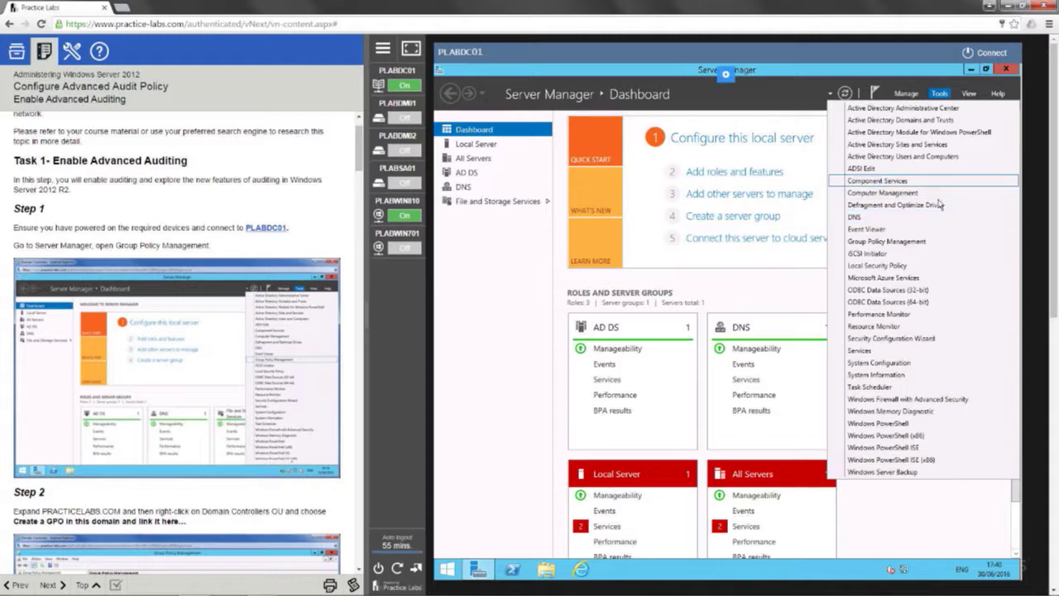
# Launch Group Policy Management, minimize it, restore it from the taskbar, and maximize it
pyautogui.click(936, 242)
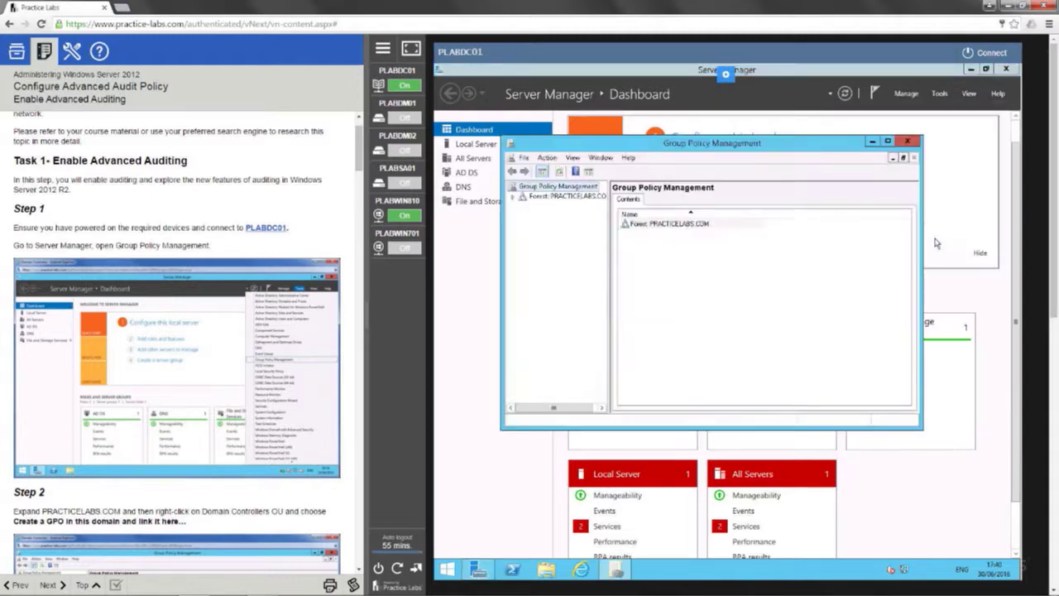
pyautogui.click(873, 142)
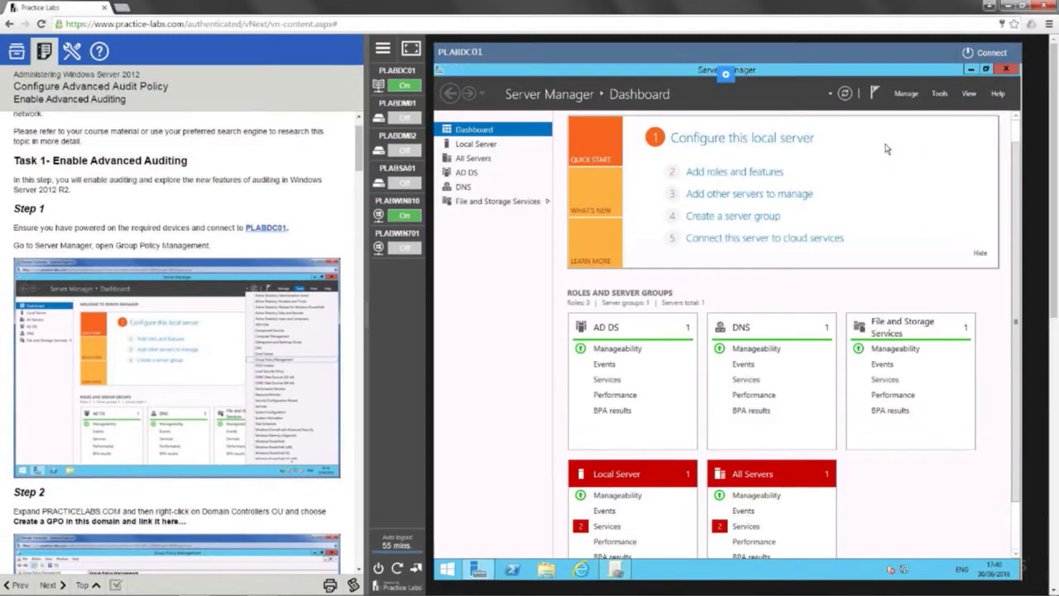
pyautogui.click(617, 569)
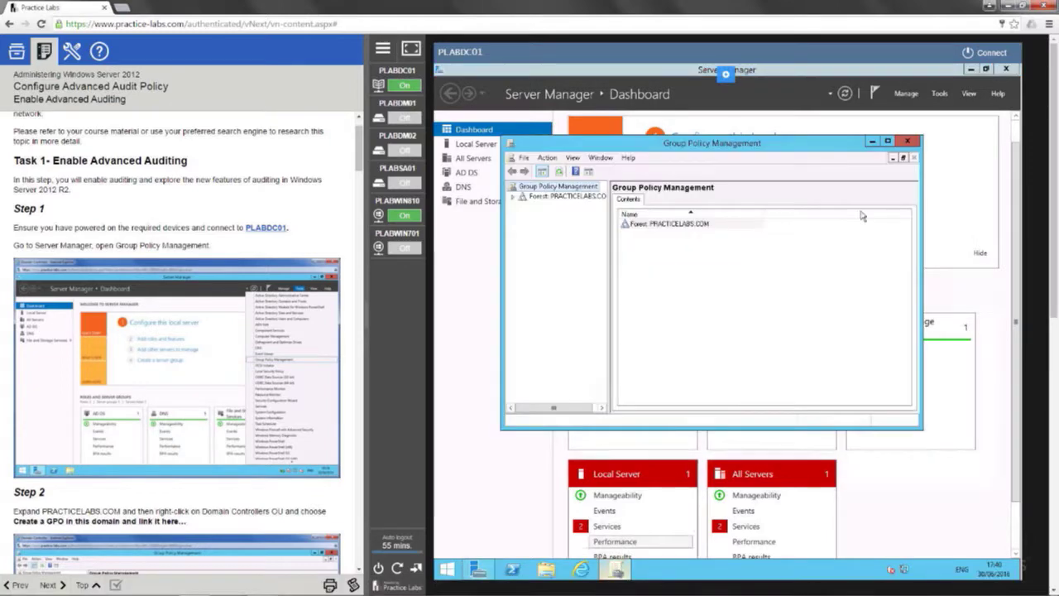
pyautogui.click(887, 142)
pyautogui.scroll(-3, 189, 343)
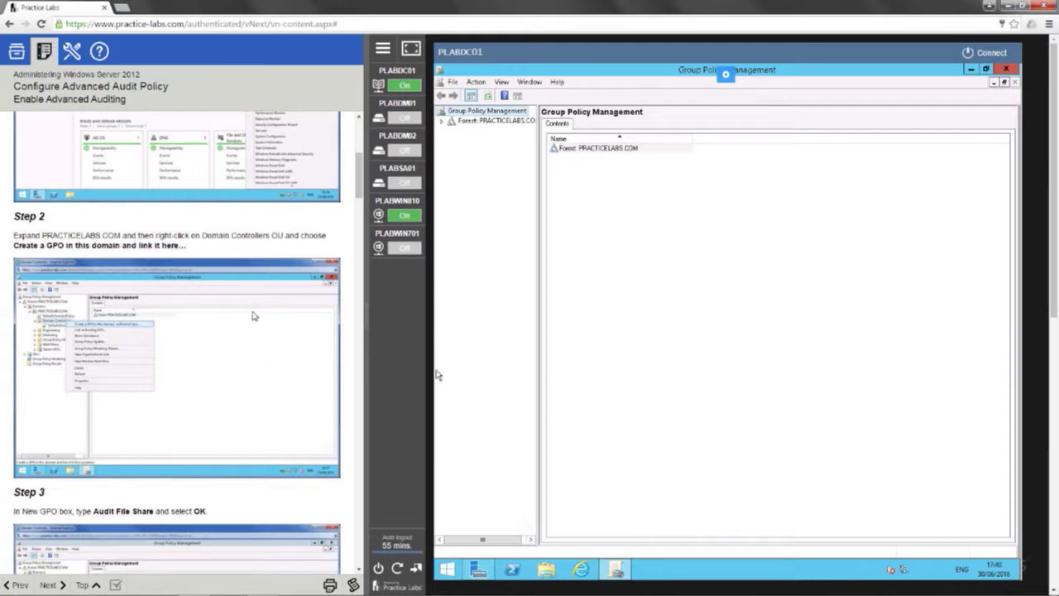
# Expand Forest: PRACTICELABS.COM, then Domains, then the PRACTICELABS.COM domain to list its OUs
pyautogui.scroll(2, 437, 374)
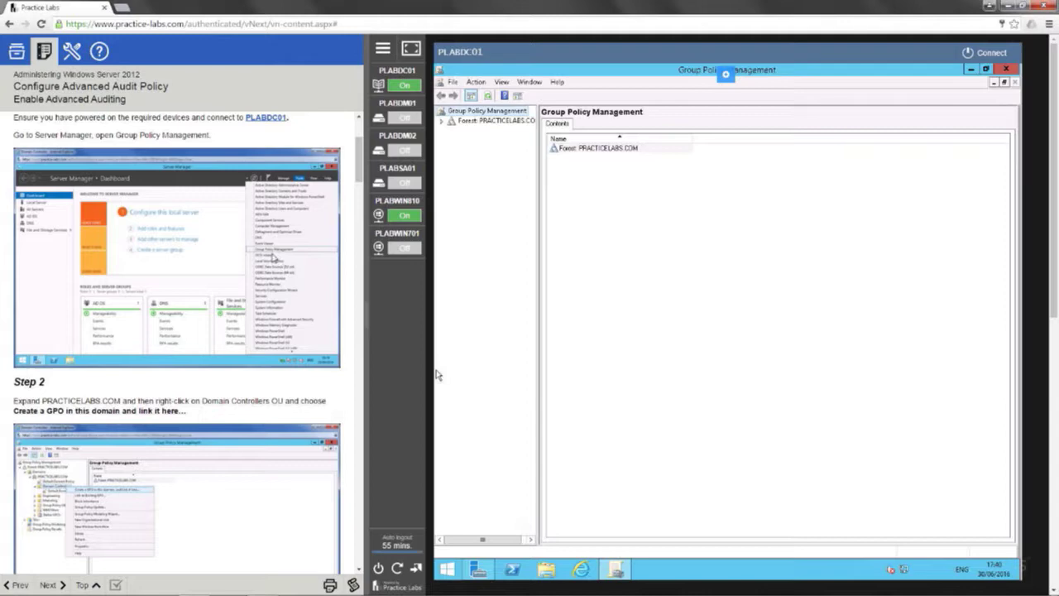
pyautogui.scroll(-2, 437, 374)
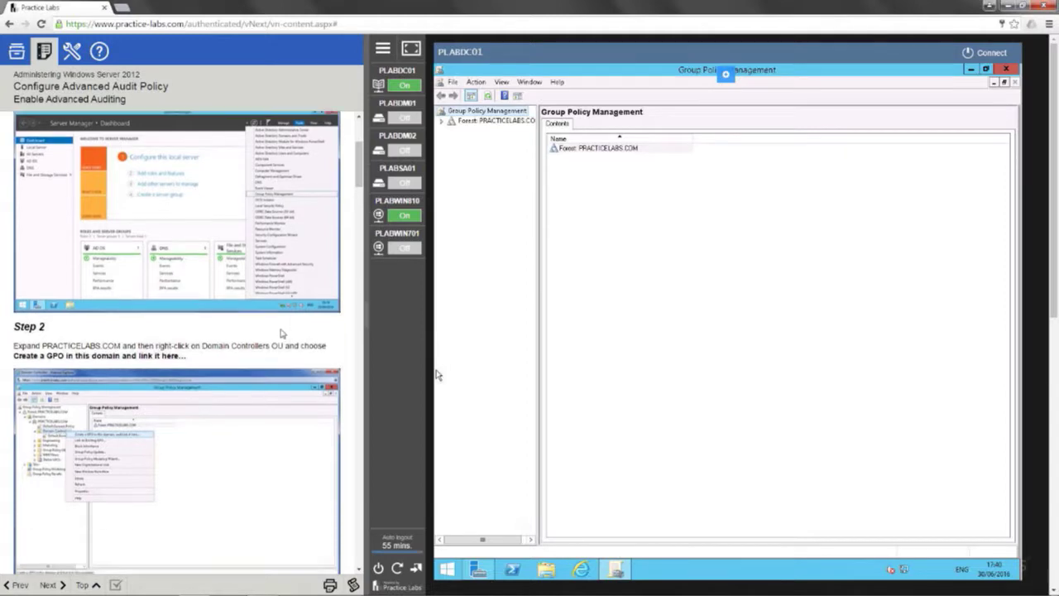
pyautogui.scroll(-1, 437, 374)
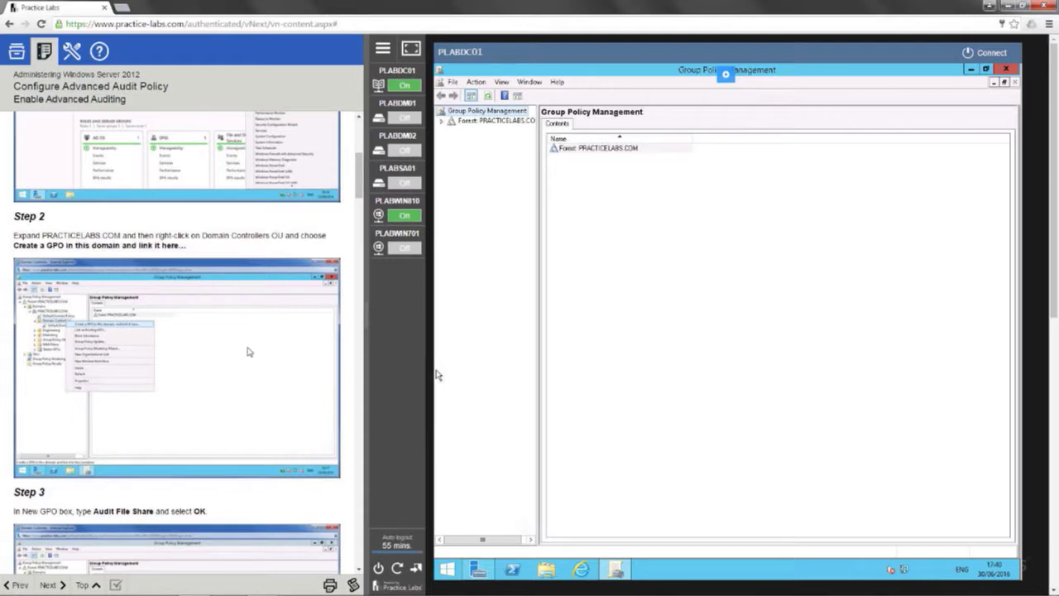
pyautogui.click(443, 121)
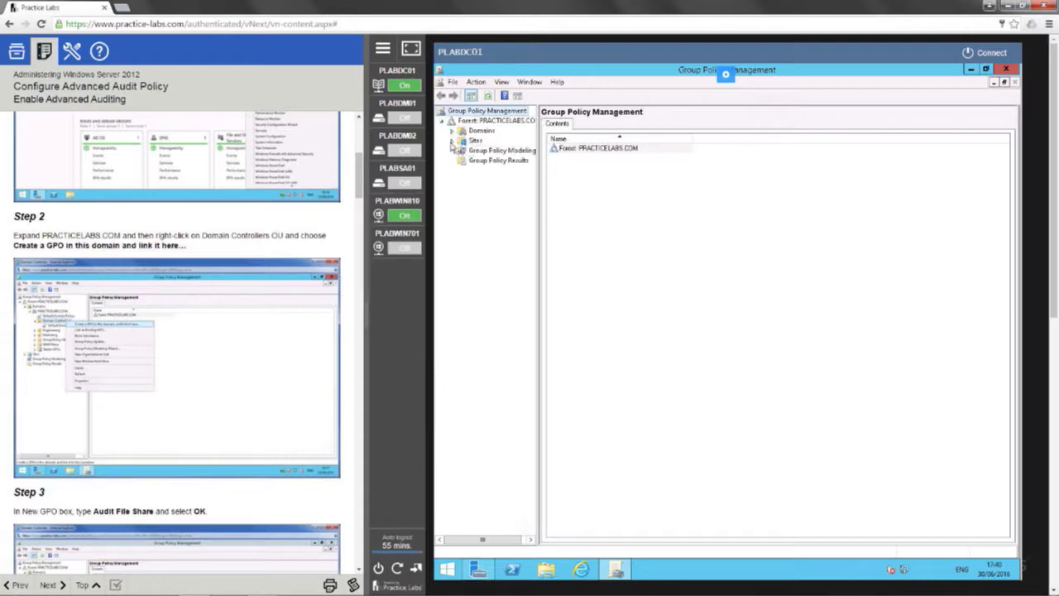
pyautogui.click(452, 131)
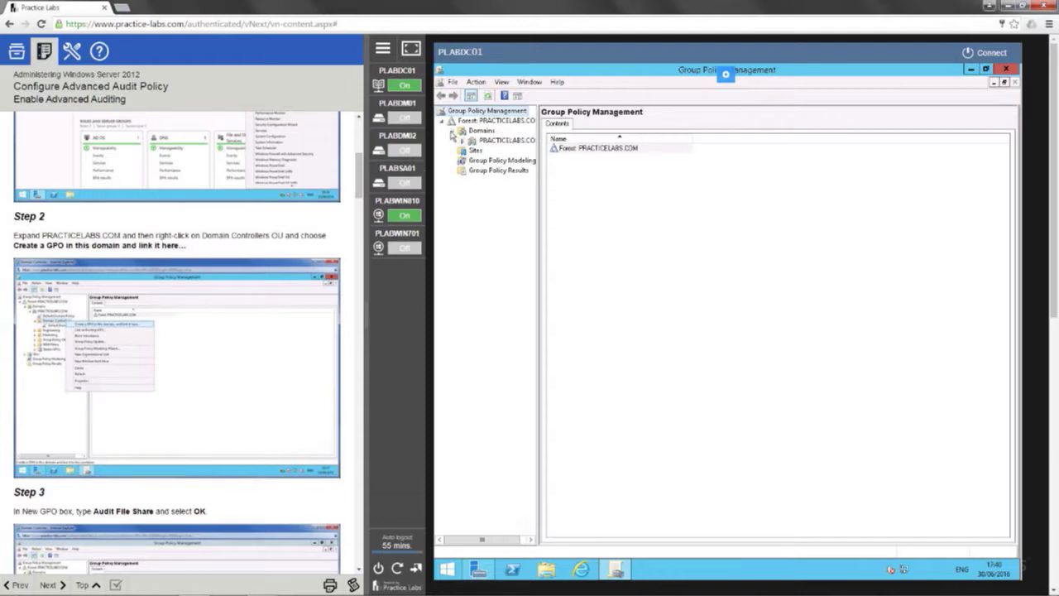
pyautogui.click(463, 141)
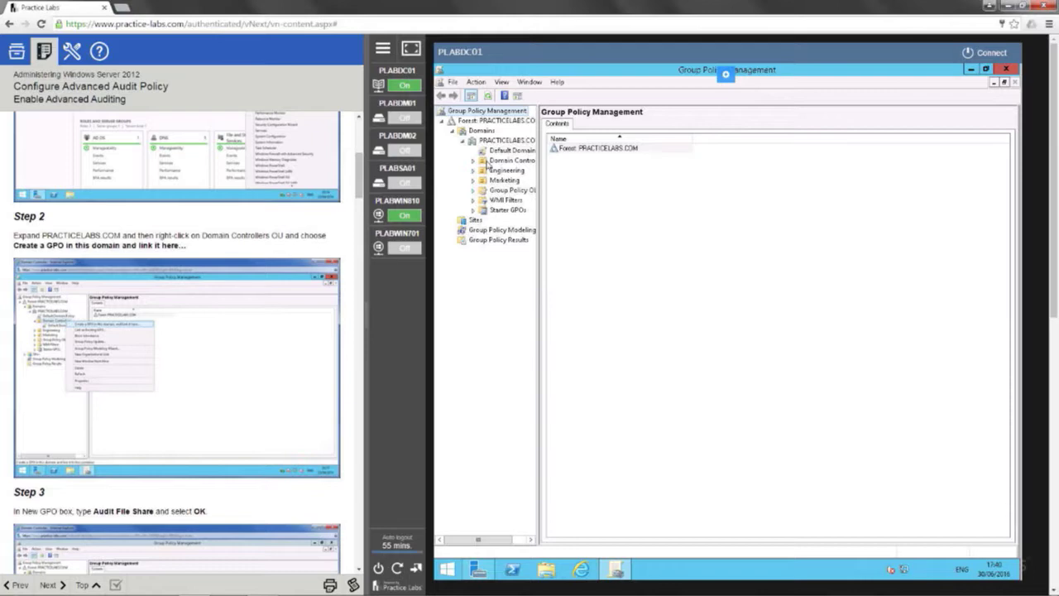
pyautogui.scroll(-1, 512, 240)
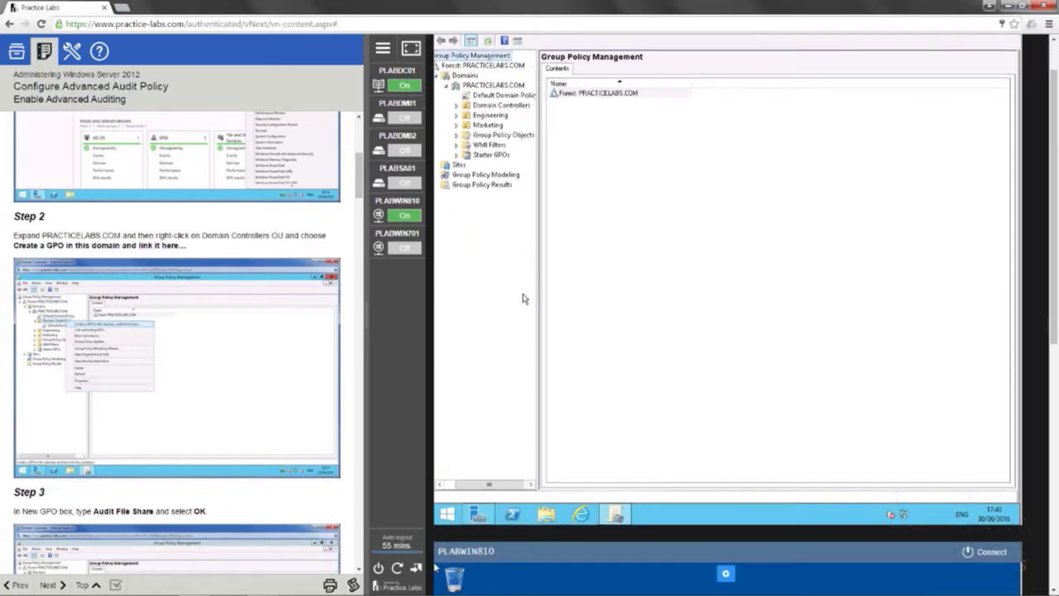
pyautogui.scroll(-4, 177, 343)
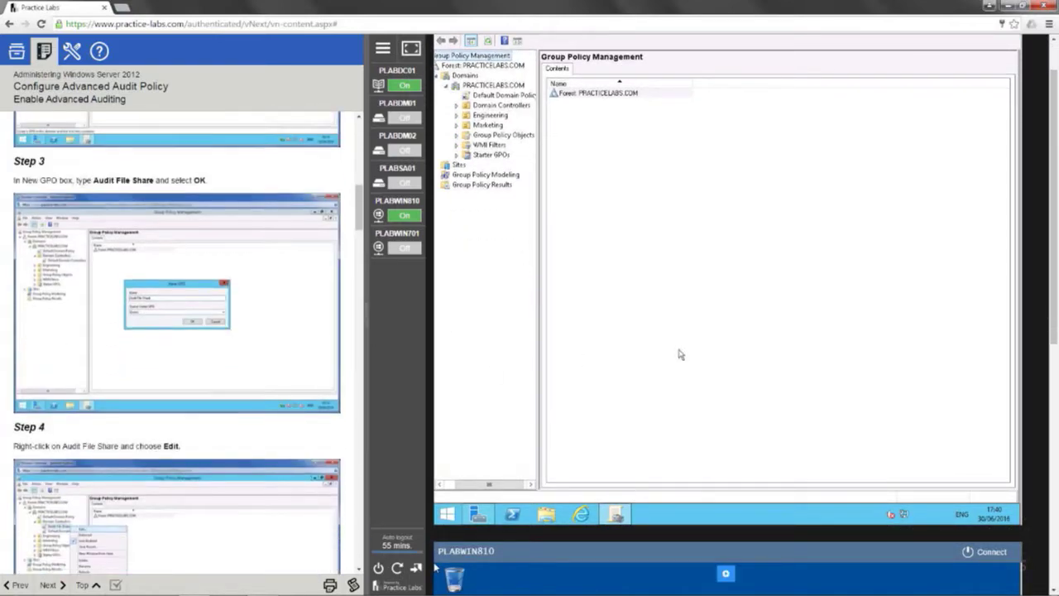
pyautogui.scroll(-1, 703, 353)
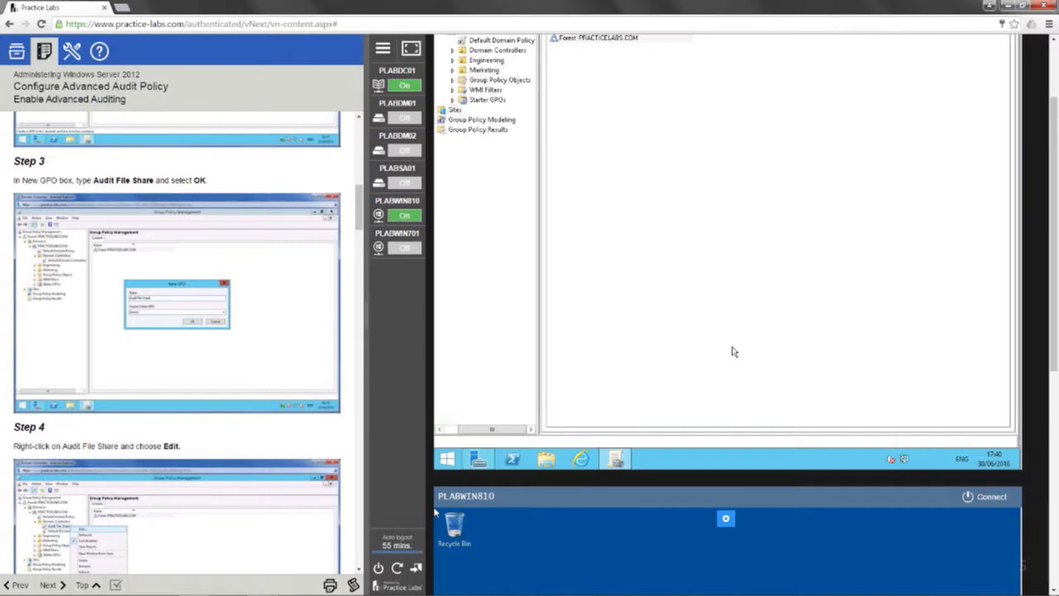
pyautogui.scroll(1, 732, 352)
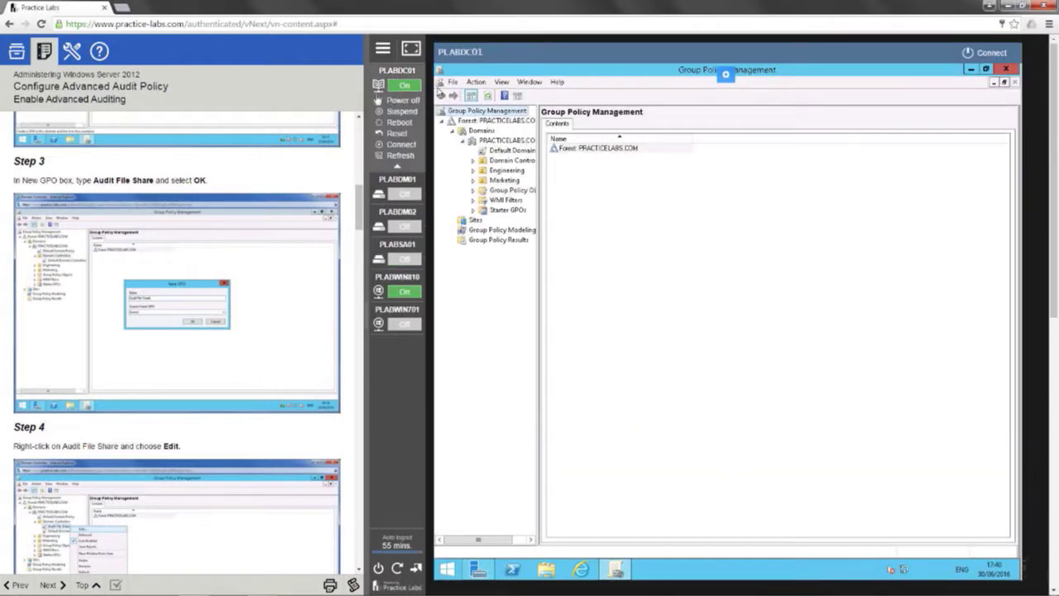
pyautogui.moveTo(400, 211)
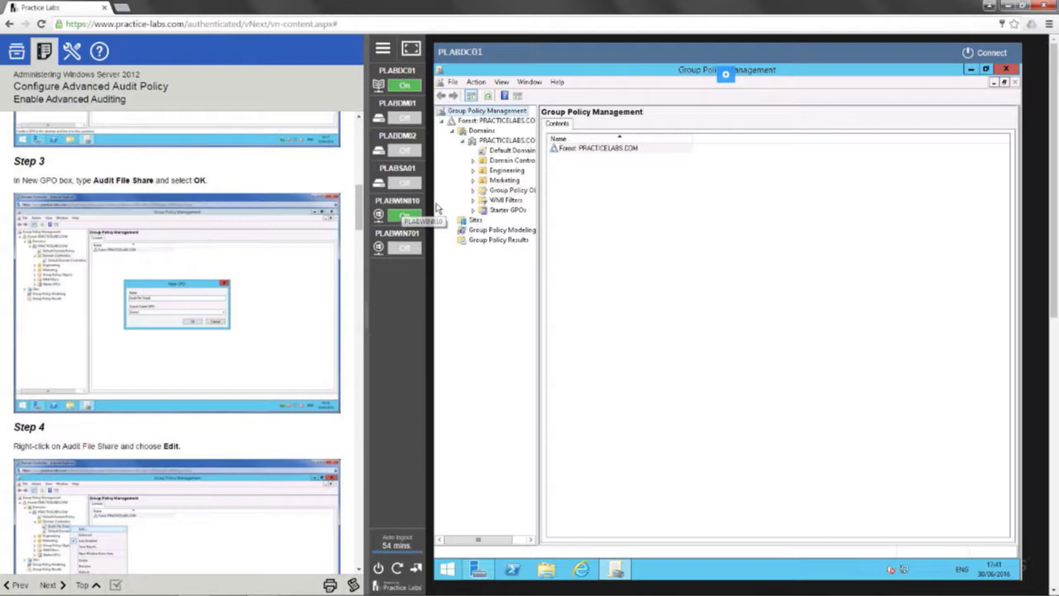
pyautogui.scroll(-1, 632, 291)
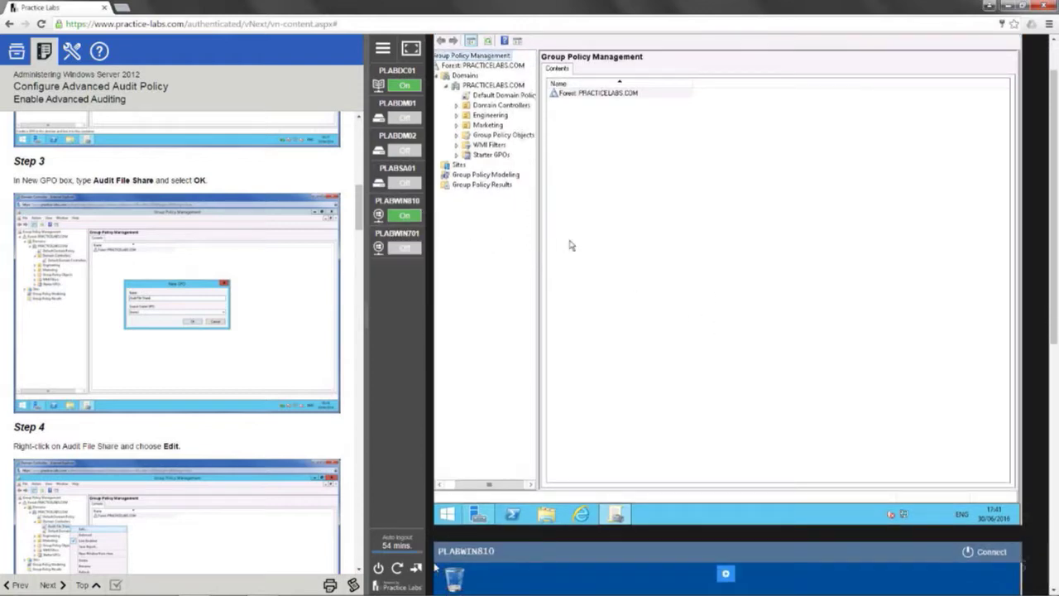
pyautogui.scroll(-2, 670, 248)
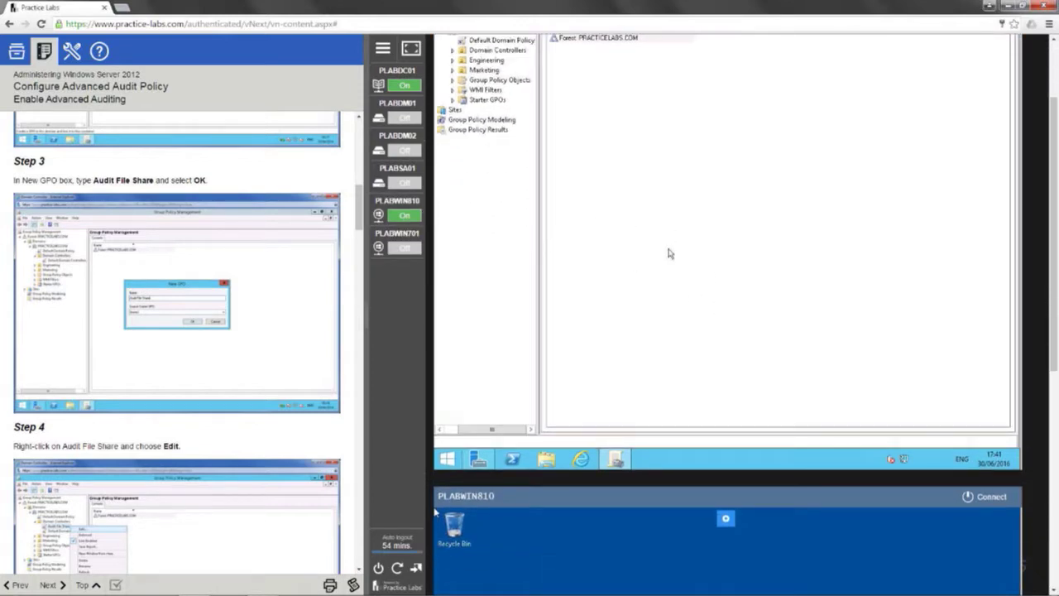
pyautogui.scroll(-1, 670, 199)
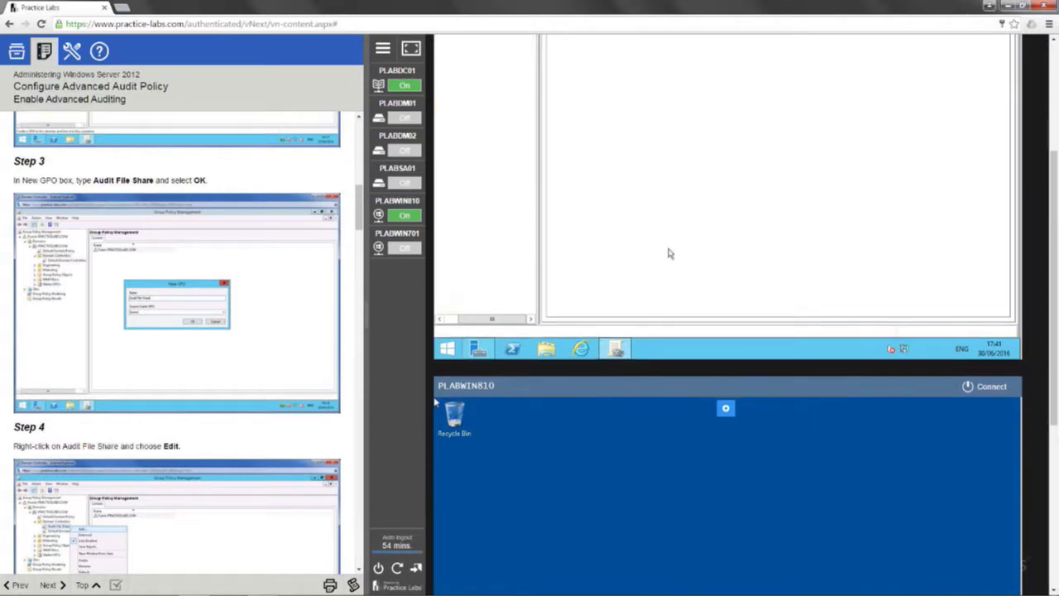
pyautogui.scroll(-6, 711, 249)
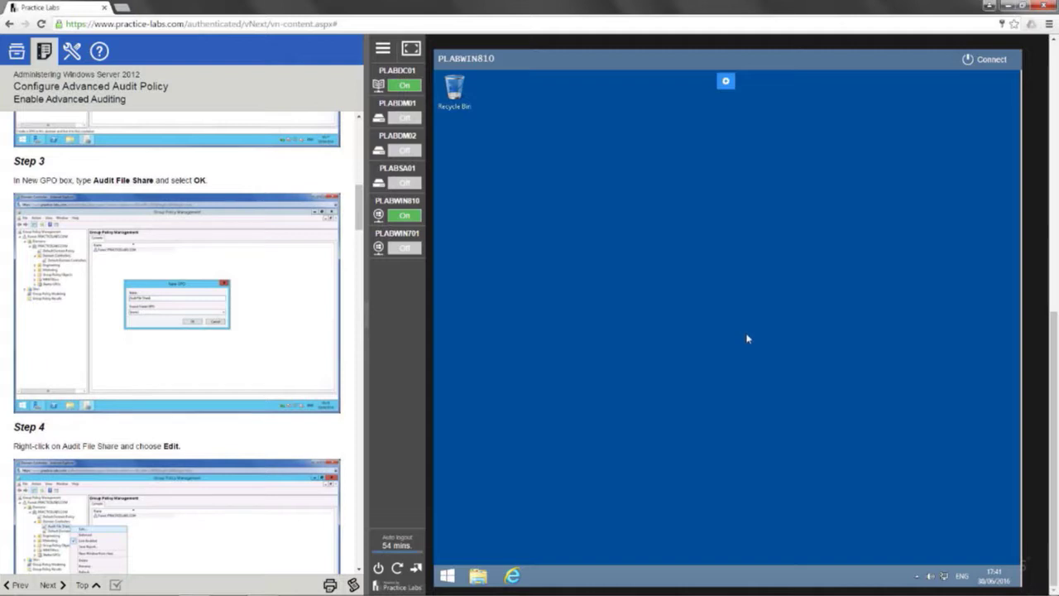
pyautogui.scroll(9, 746, 338)
pyautogui.scroll(-2, 748, 339)
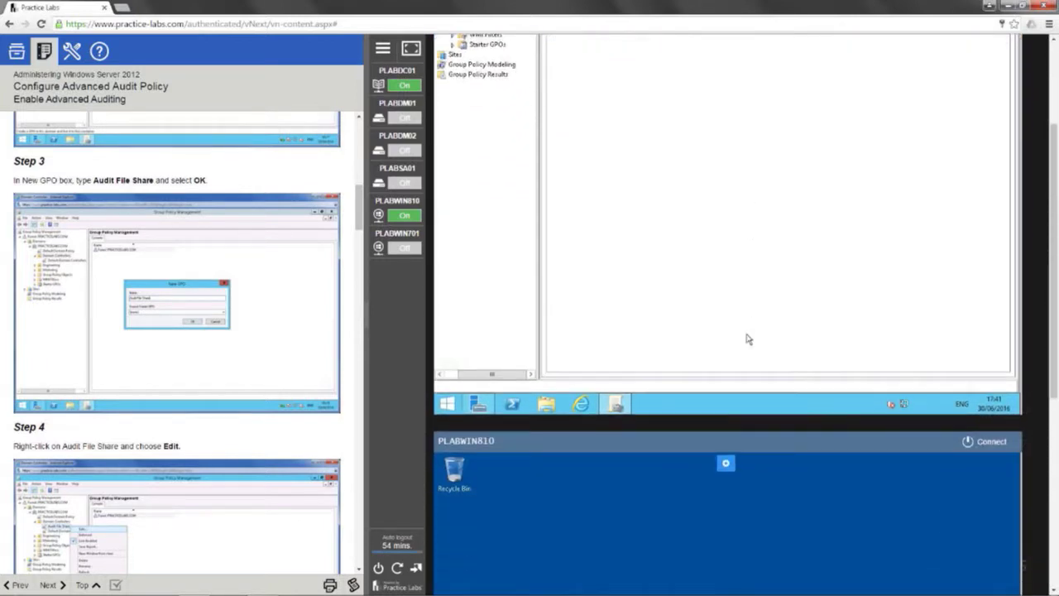
pyautogui.scroll(-6, 746, 338)
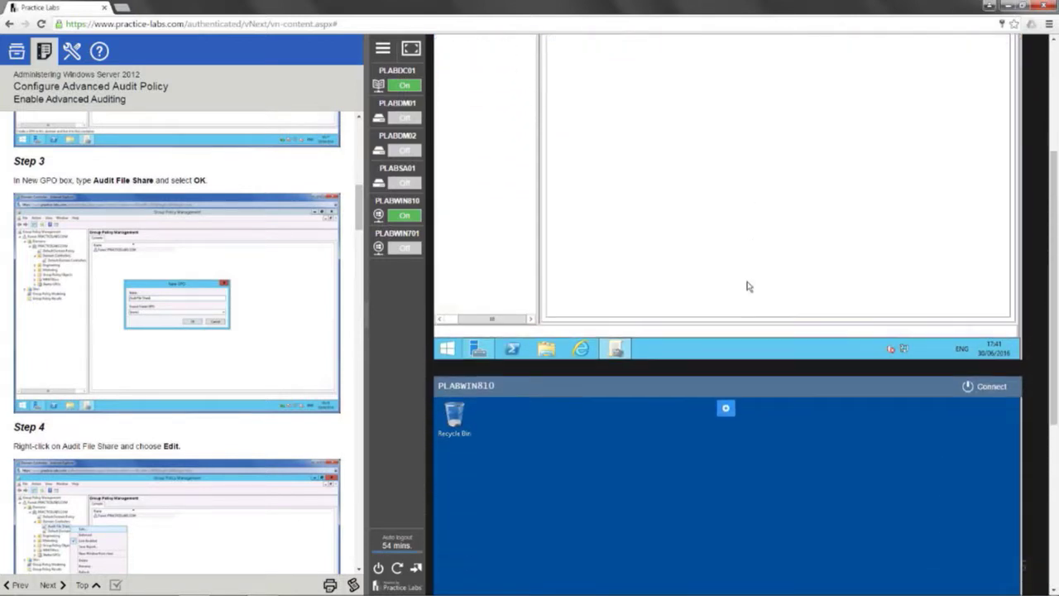
pyautogui.scroll(-1, 746, 361)
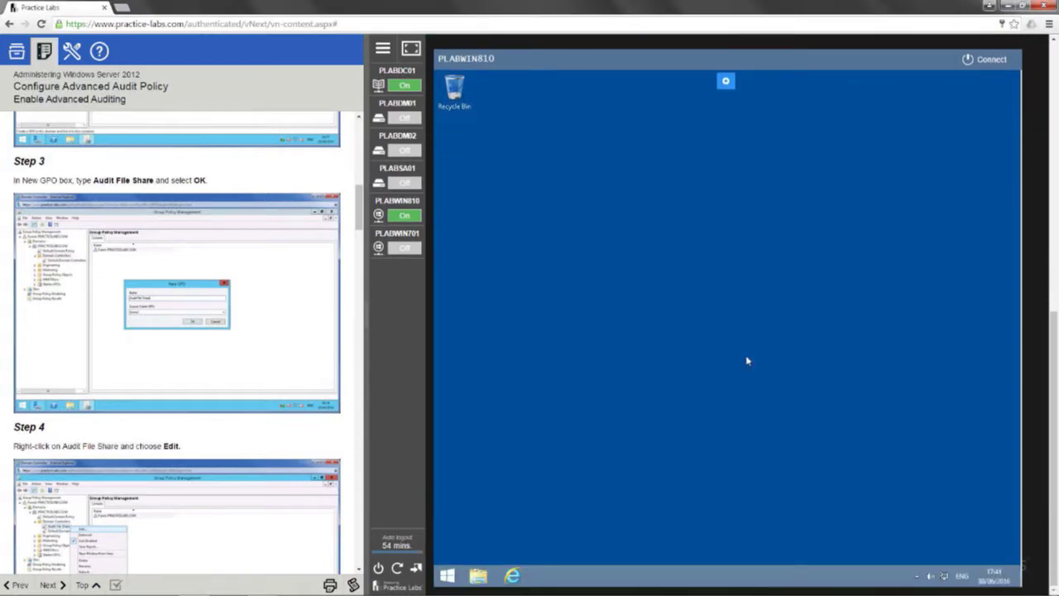
pyautogui.scroll(9, 739, 372)
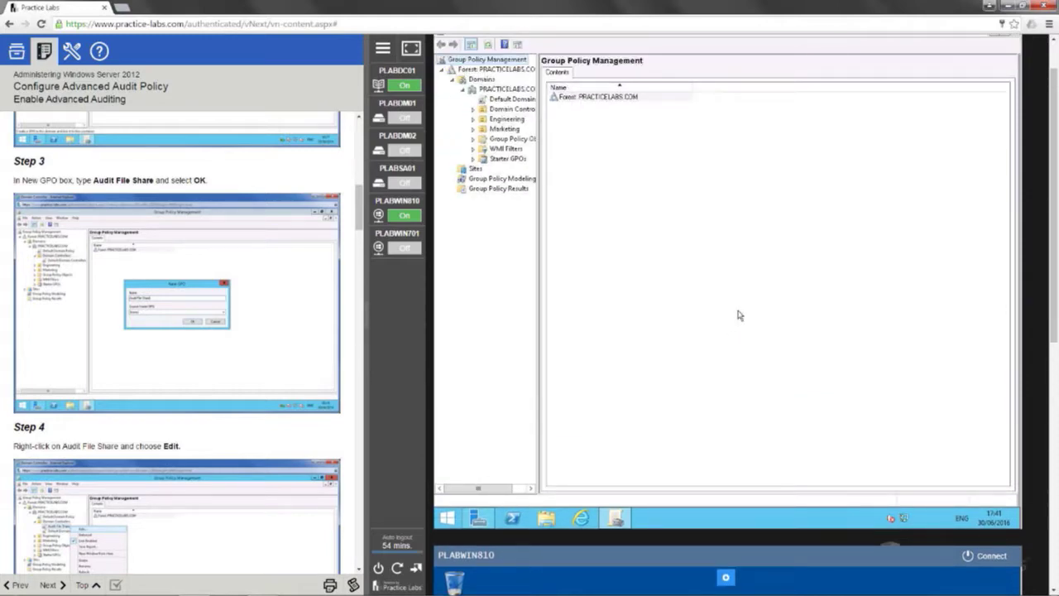
pyautogui.scroll(1, 739, 314)
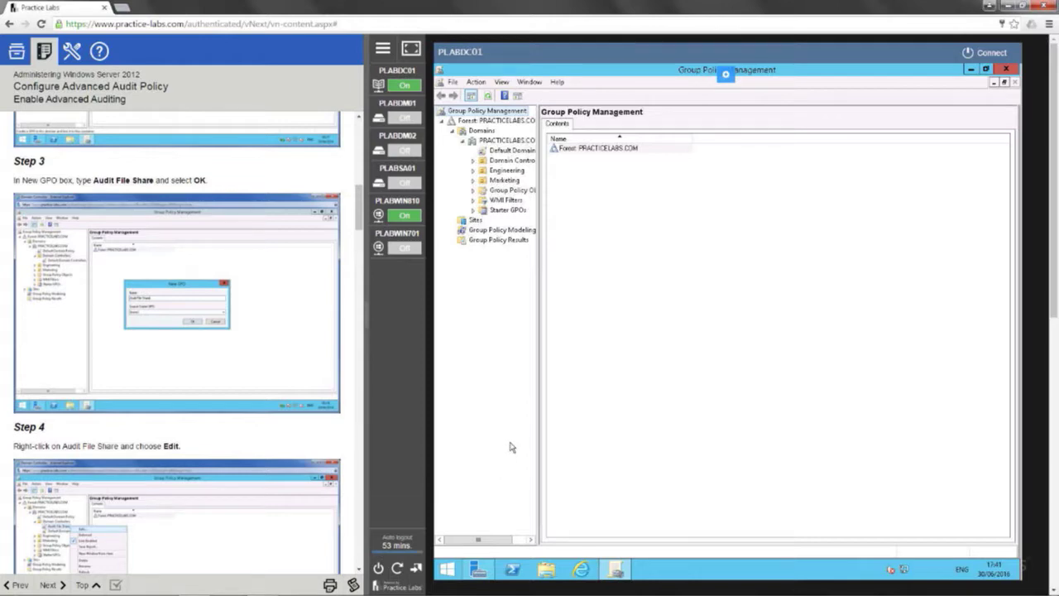
# Check the PLABDC01 and PLABDM02 power menus, then power on all lab devices at once
pyautogui.click(404, 85)
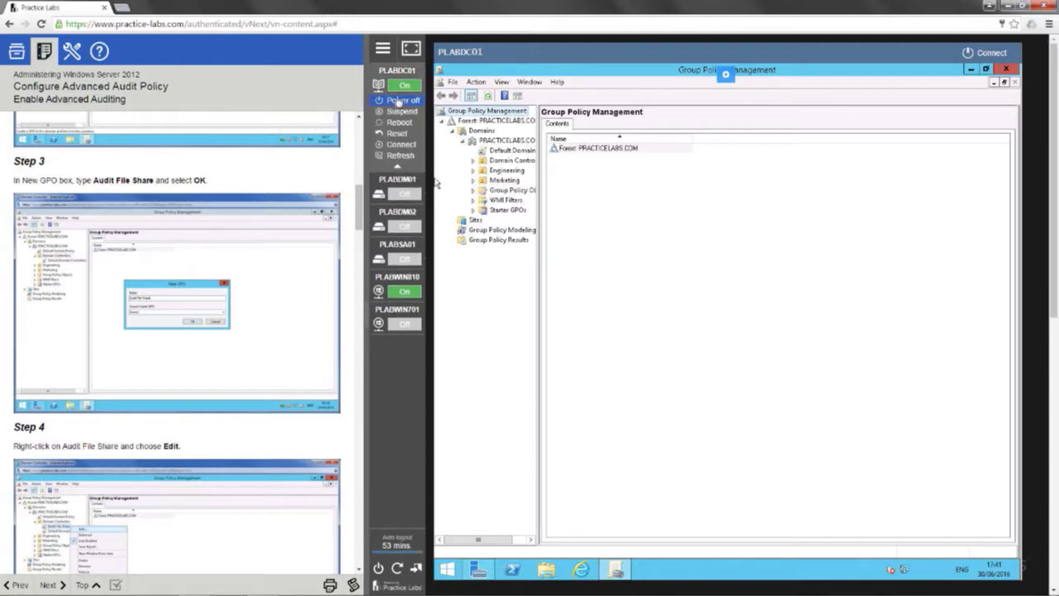
pyautogui.click(401, 175)
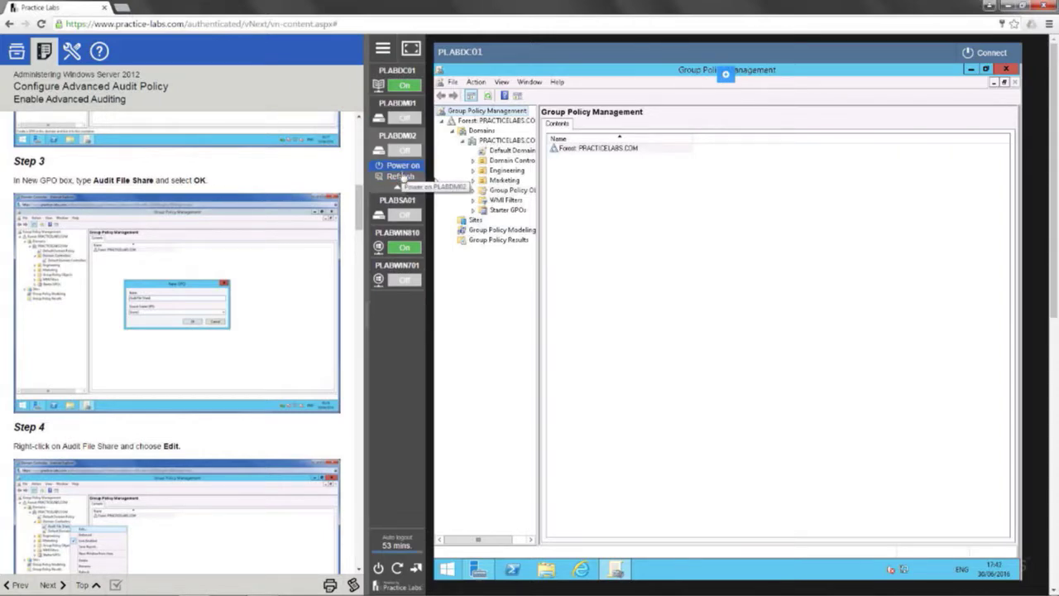
pyautogui.click(403, 167)
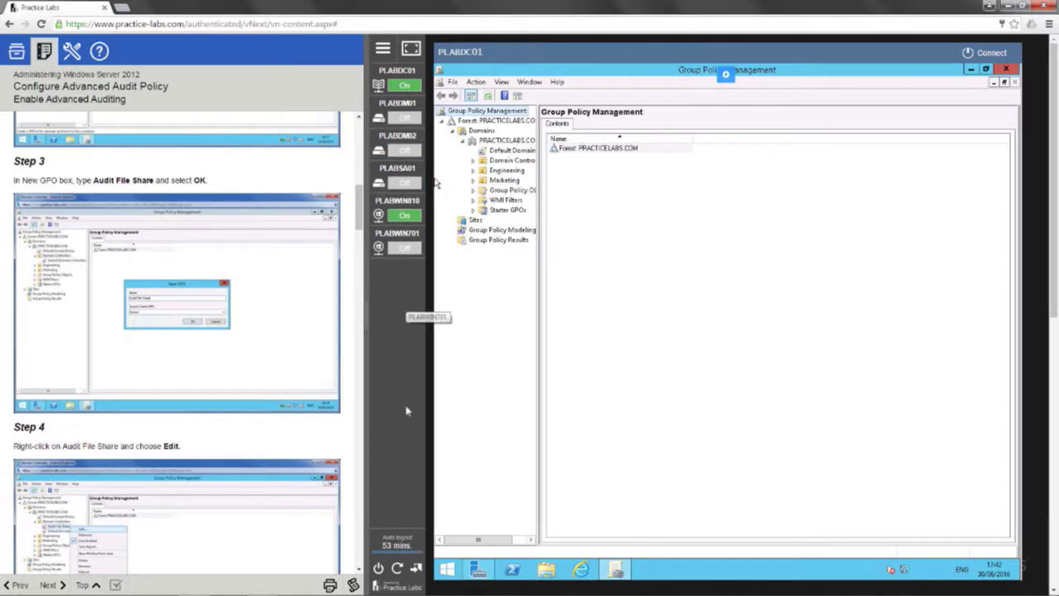
pyautogui.click(377, 570)
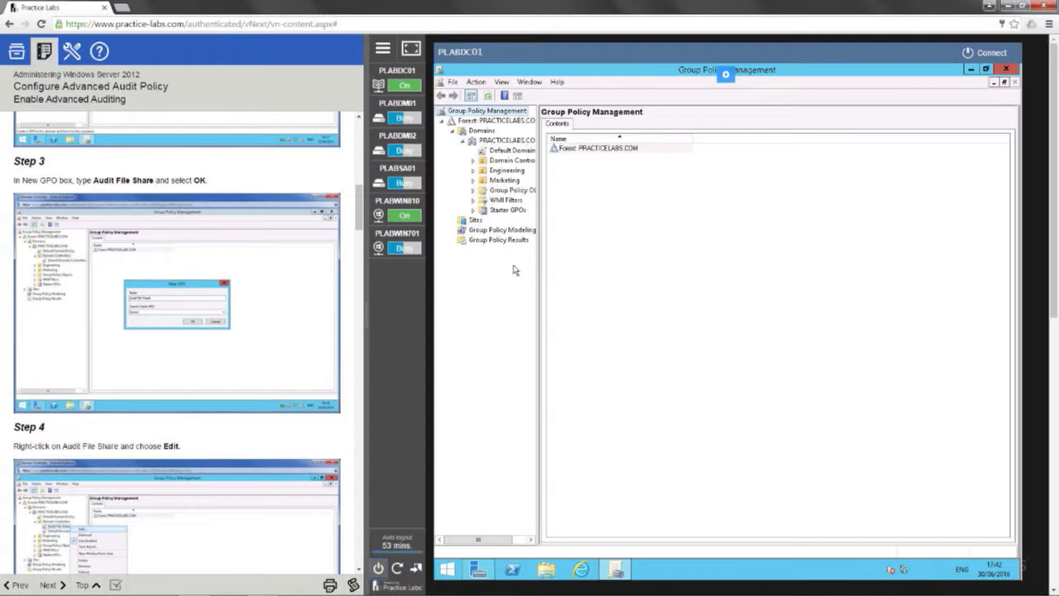
pyautogui.click(408, 86)
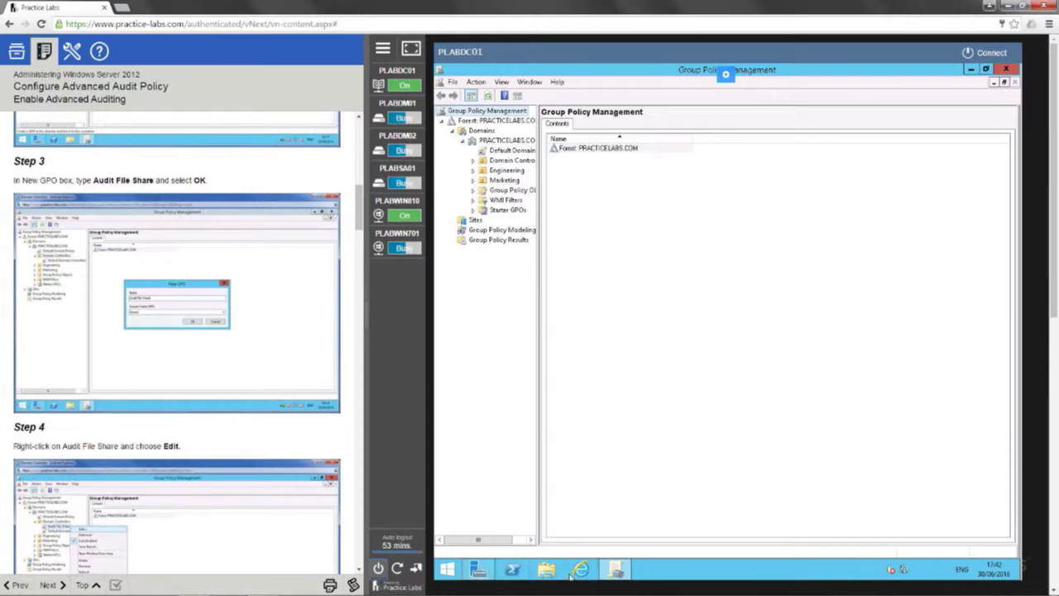
# Minimize Group Policy Management and start Add Roles and Features, advancing to Server Roles
pyautogui.click(971, 70)
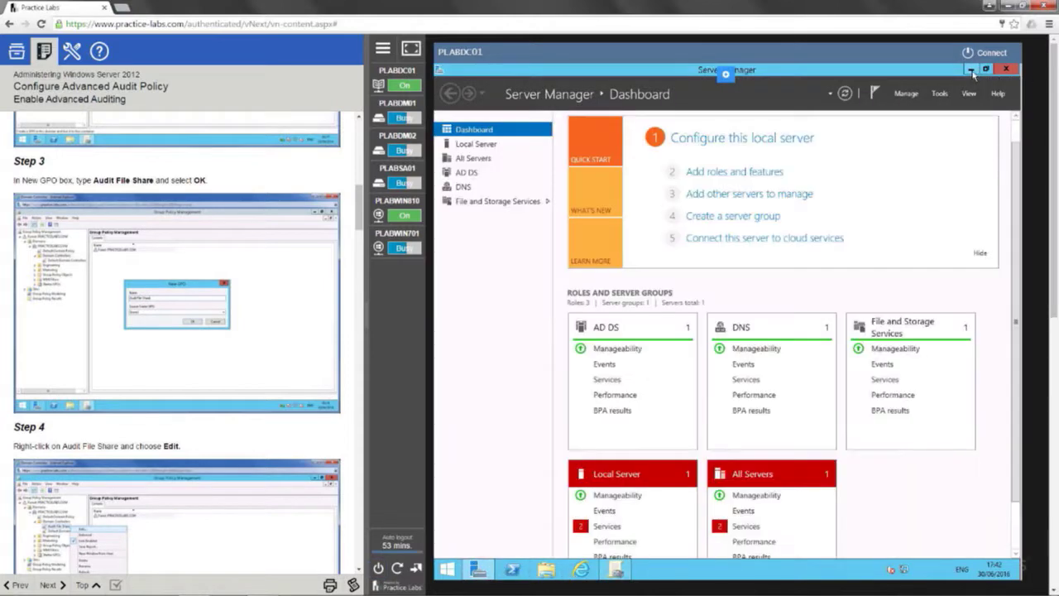
pyautogui.click(906, 93)
pyautogui.click(915, 106)
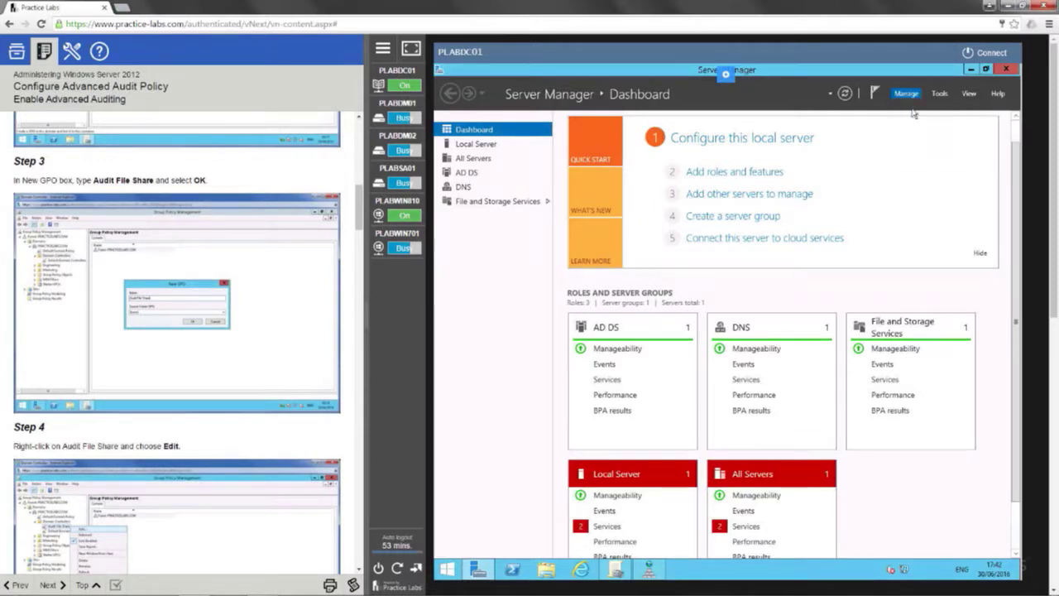
pyautogui.click(794, 418)
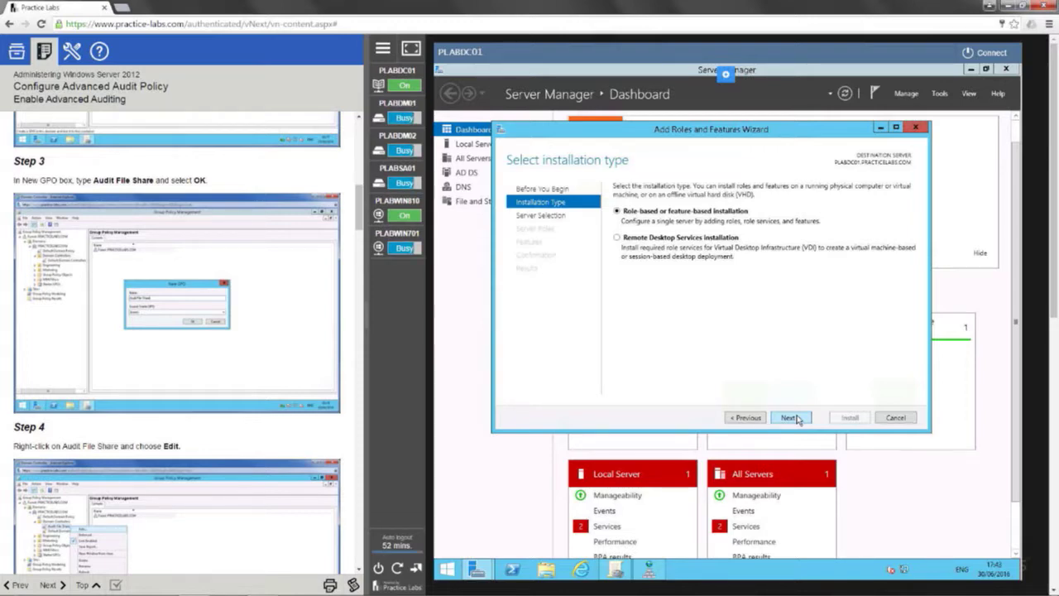
pyautogui.click(796, 420)
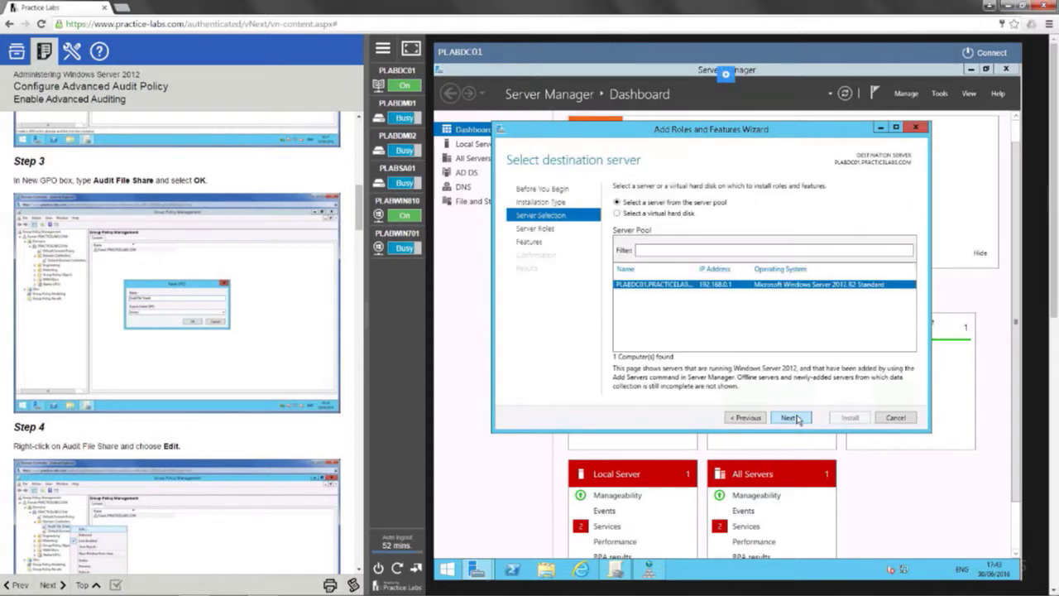
pyautogui.click(796, 420)
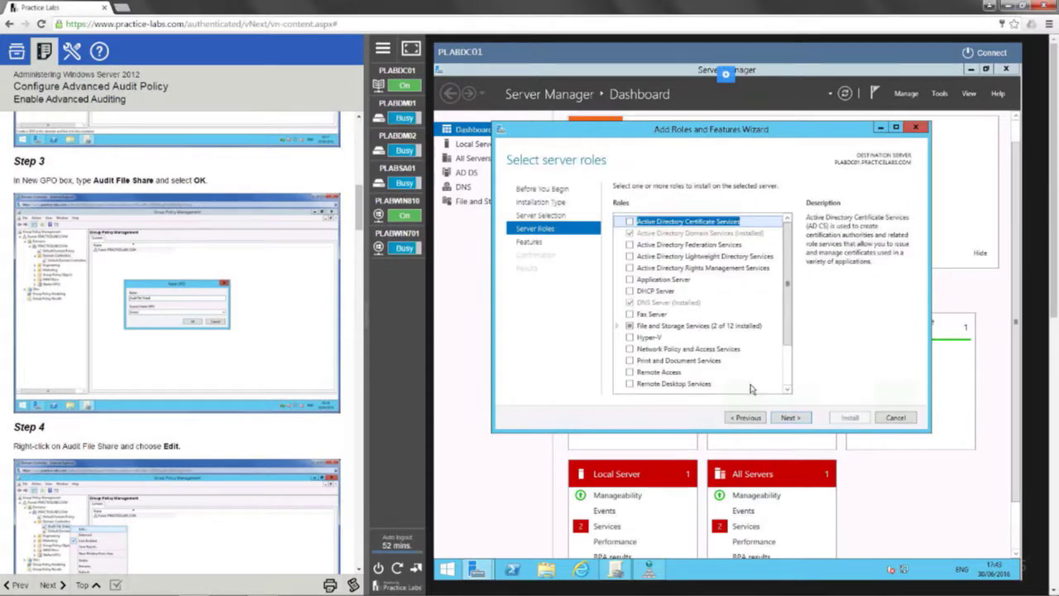
# Tick the Remote Access role and advance past Features to its role services
pyautogui.click(630, 373)
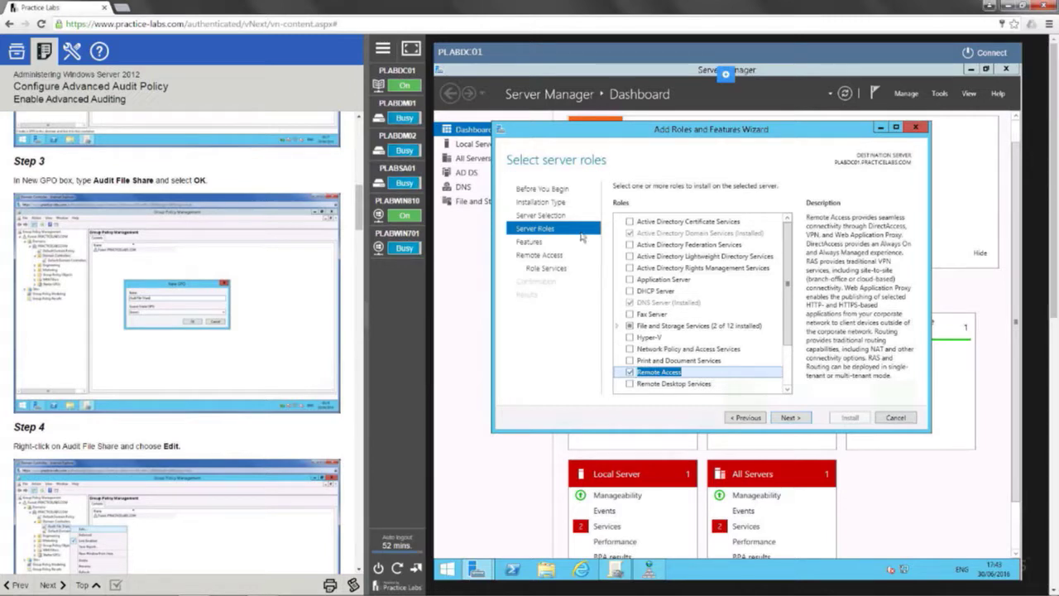
pyautogui.click(790, 417)
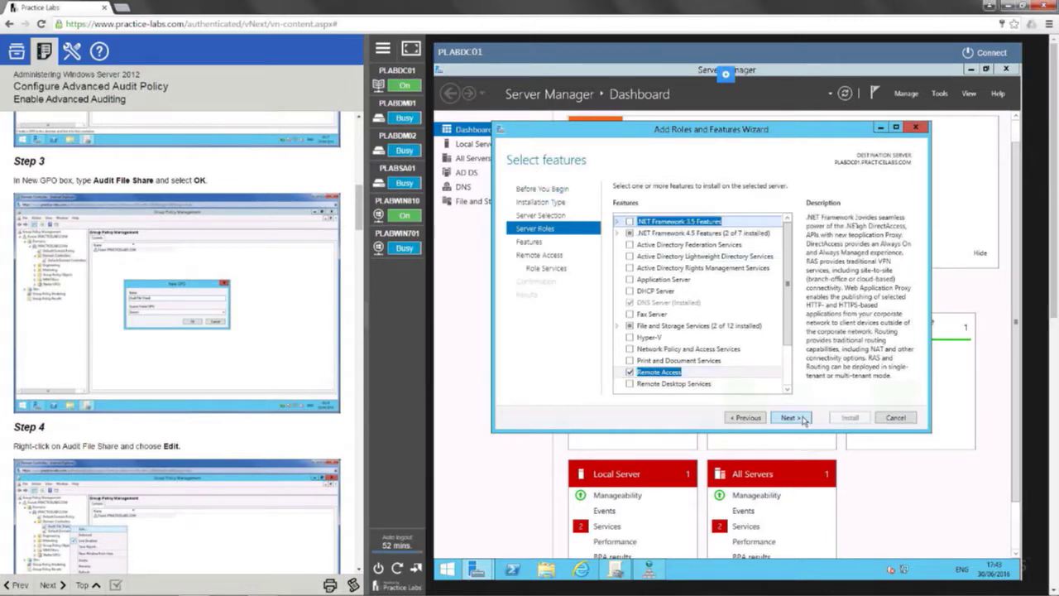
pyautogui.click(801, 418)
pyautogui.click(802, 419)
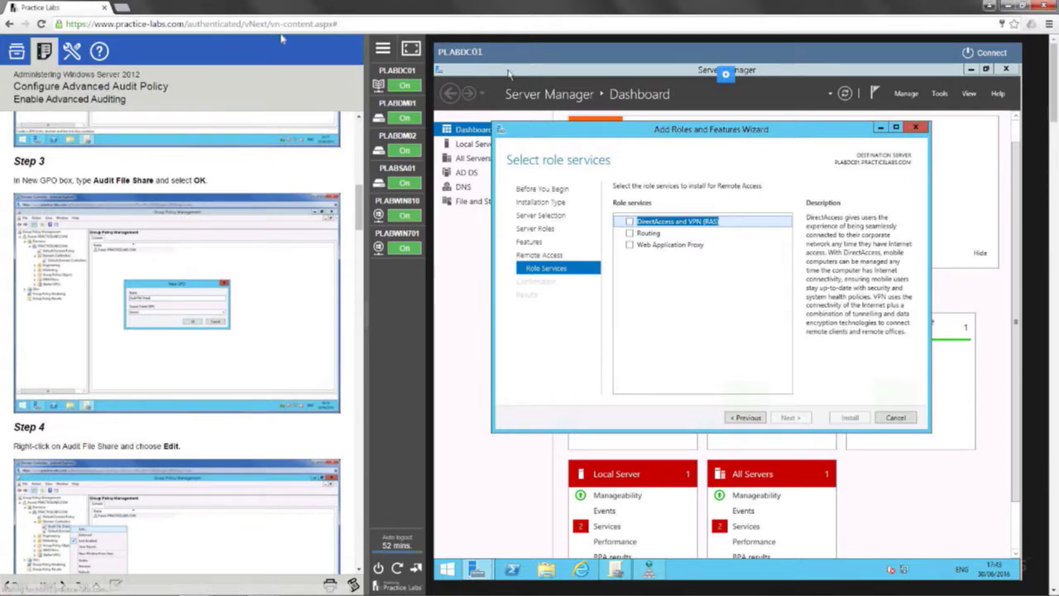
# Scroll the device pane back up to PLABDC01's console and show its power options
pyautogui.scroll(-6, 590, 381)
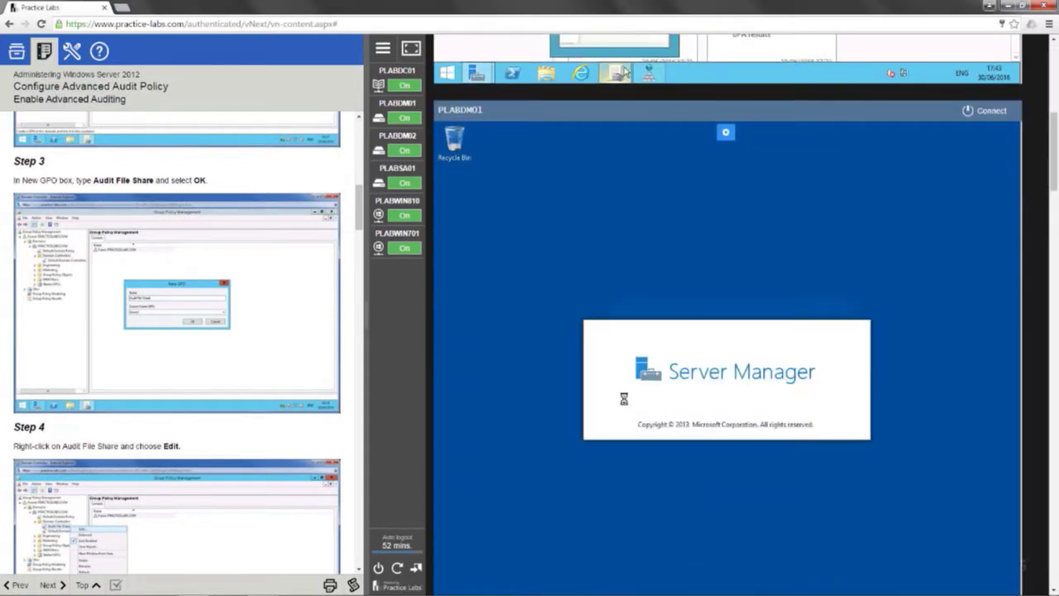
pyautogui.scroll(-5, 623, 398)
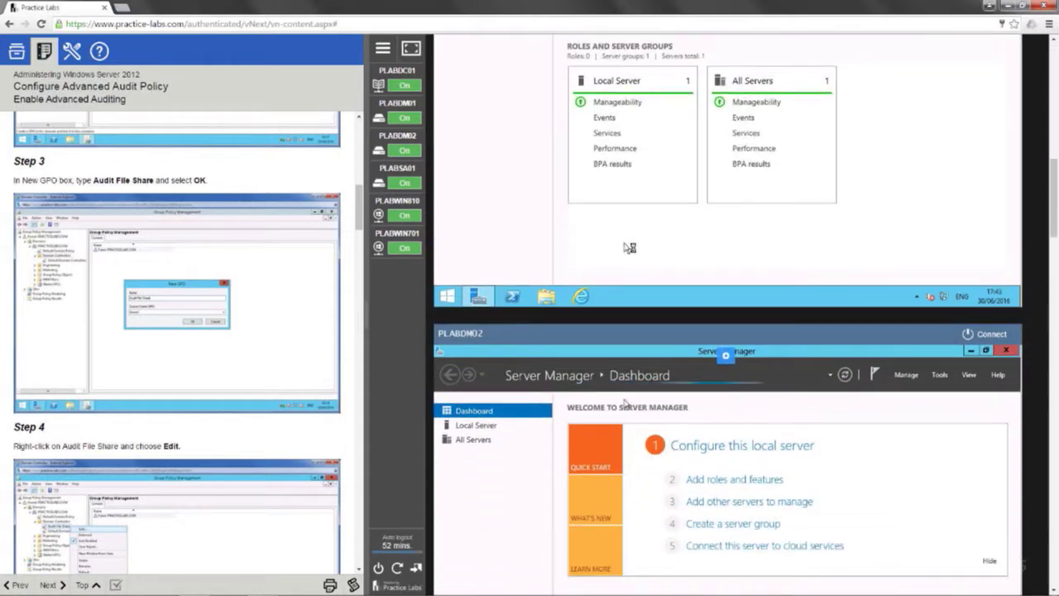
pyautogui.scroll(5, 625, 403)
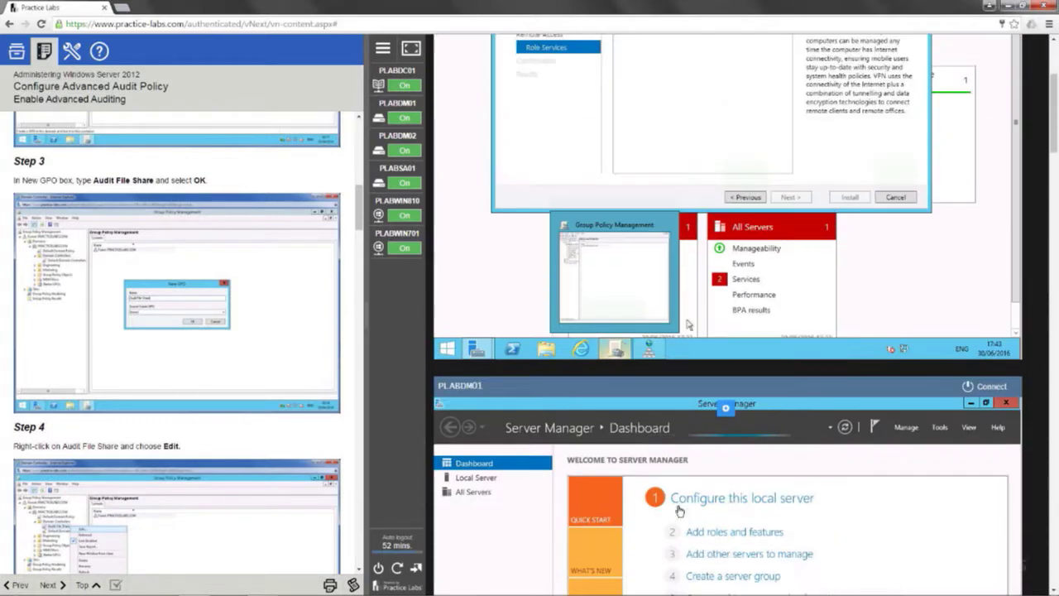
pyautogui.scroll(3, 687, 324)
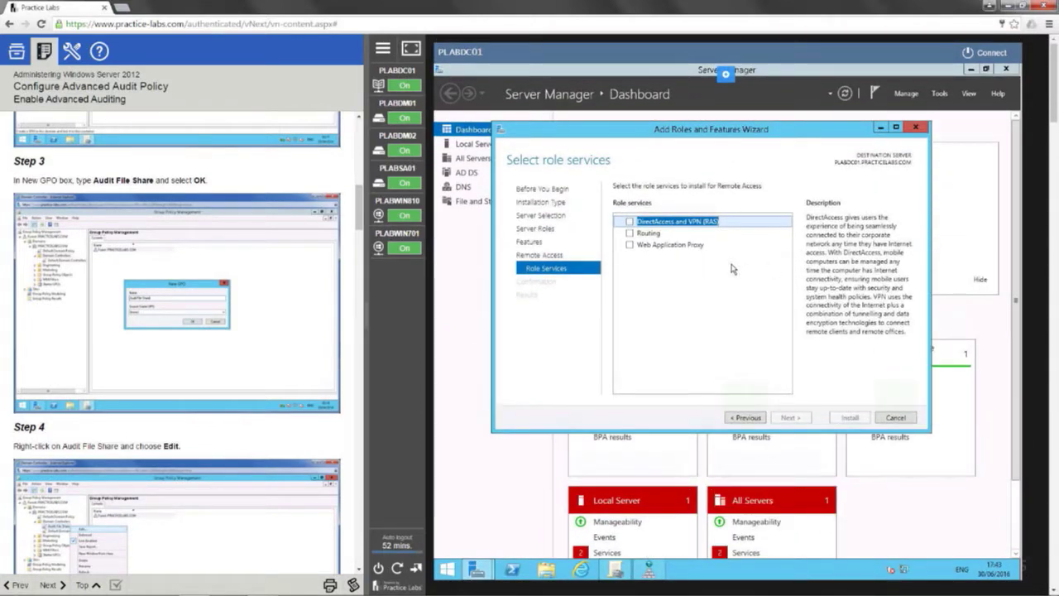
pyautogui.click(399, 81)
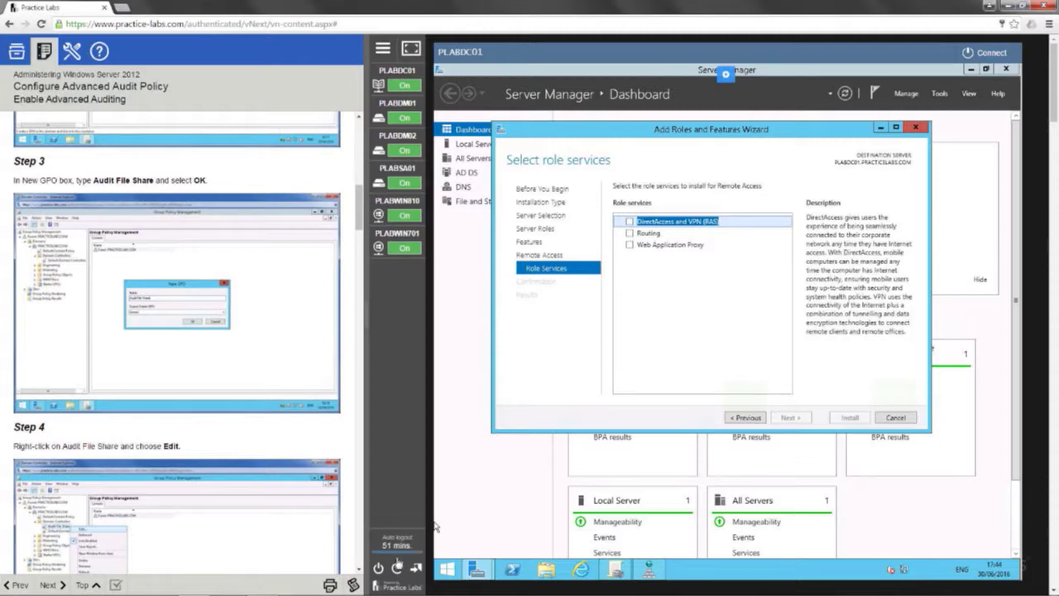
pyautogui.scroll(-1, 436, 451)
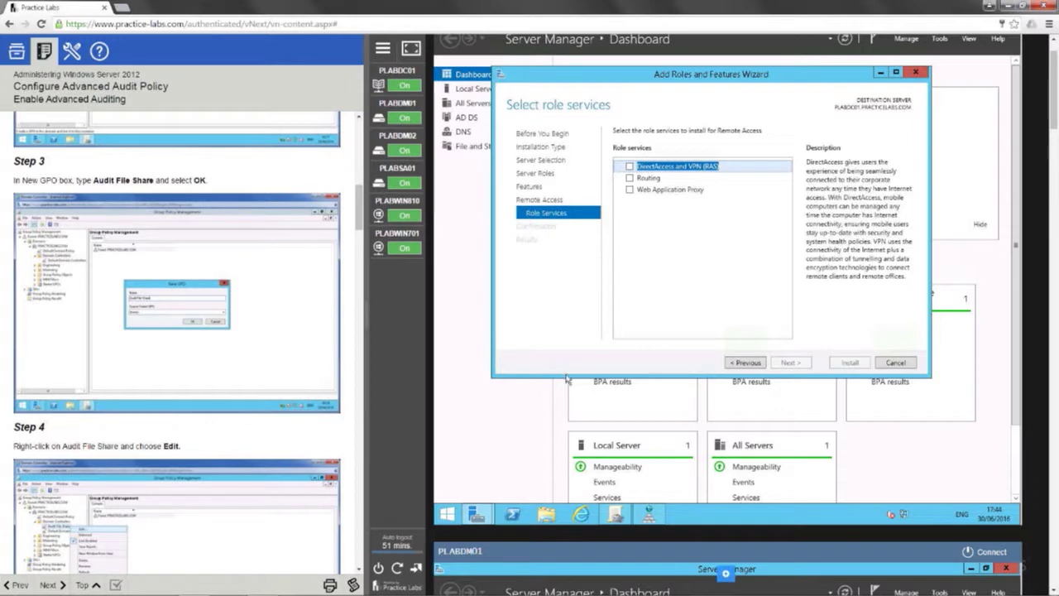
pyautogui.scroll(1, 586, 422)
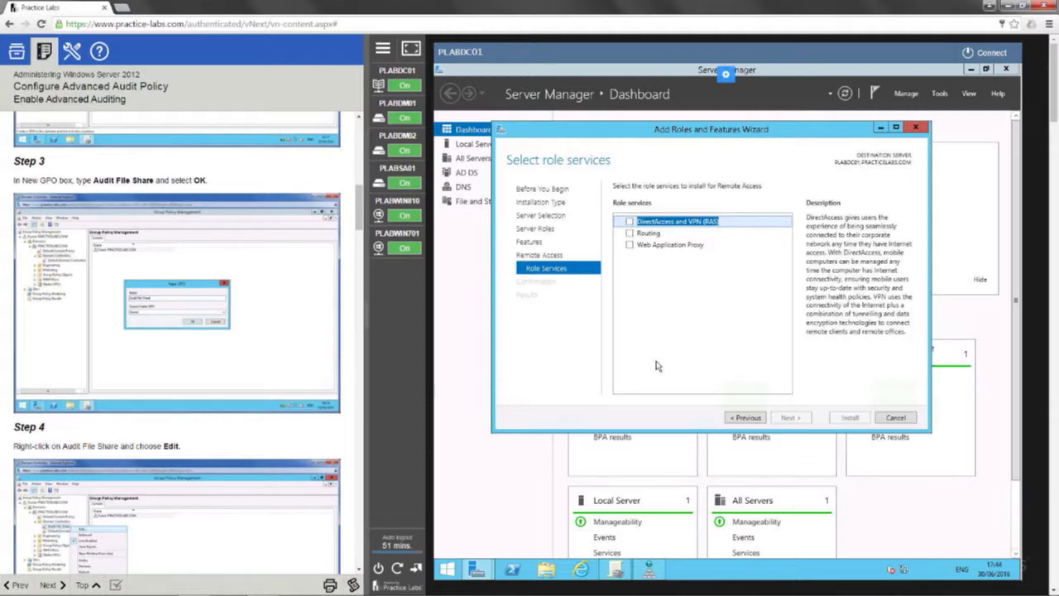
pyautogui.click(379, 102)
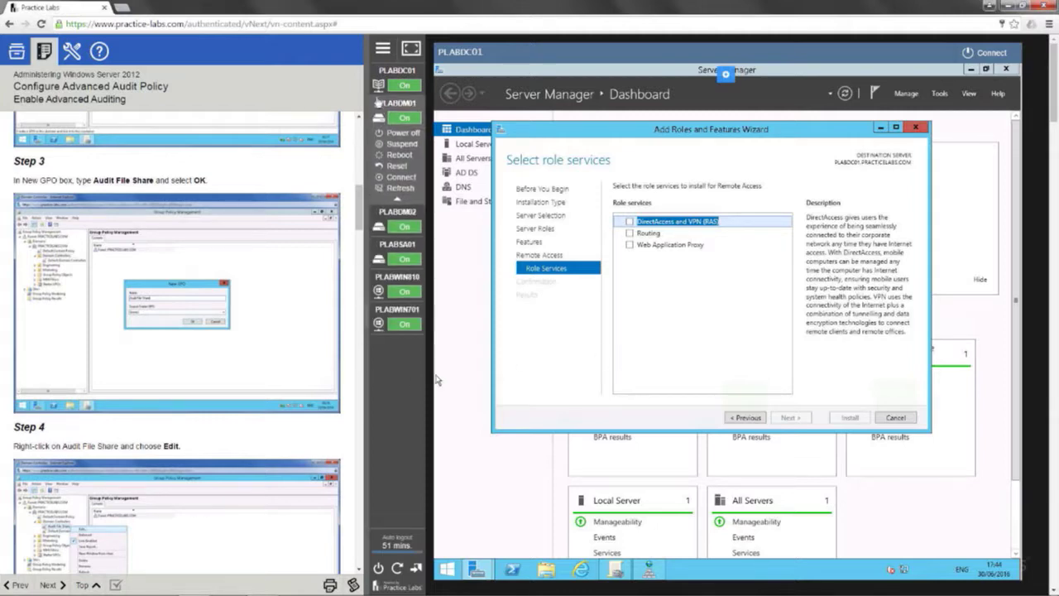
pyautogui.click(379, 102)
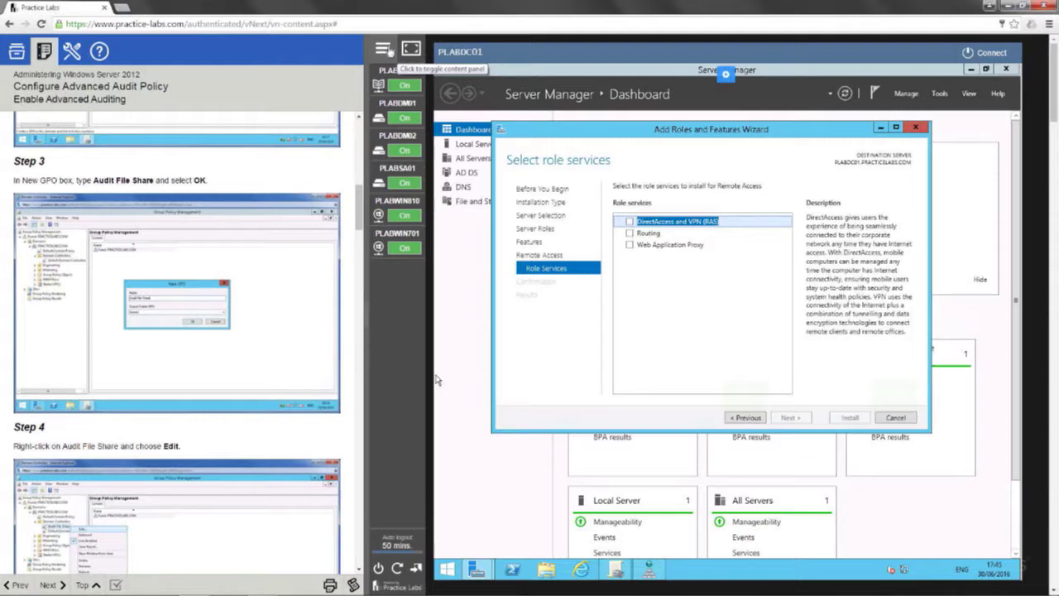
# Hide the lab guide, fit the remote desktop to the wider area, and reconnect PLABDC01
pyautogui.click(385, 49)
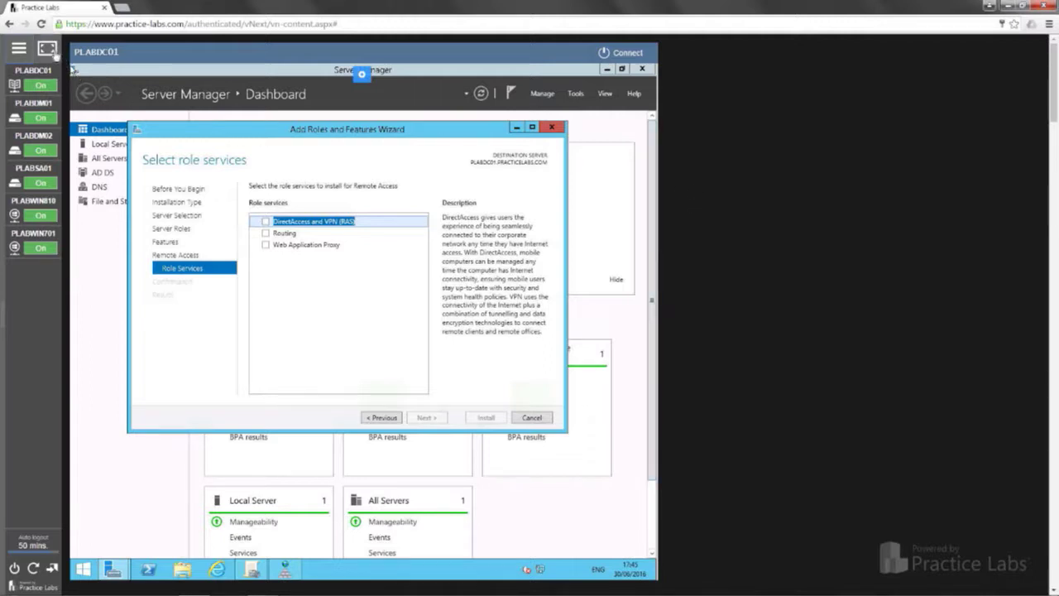
pyautogui.click(50, 51)
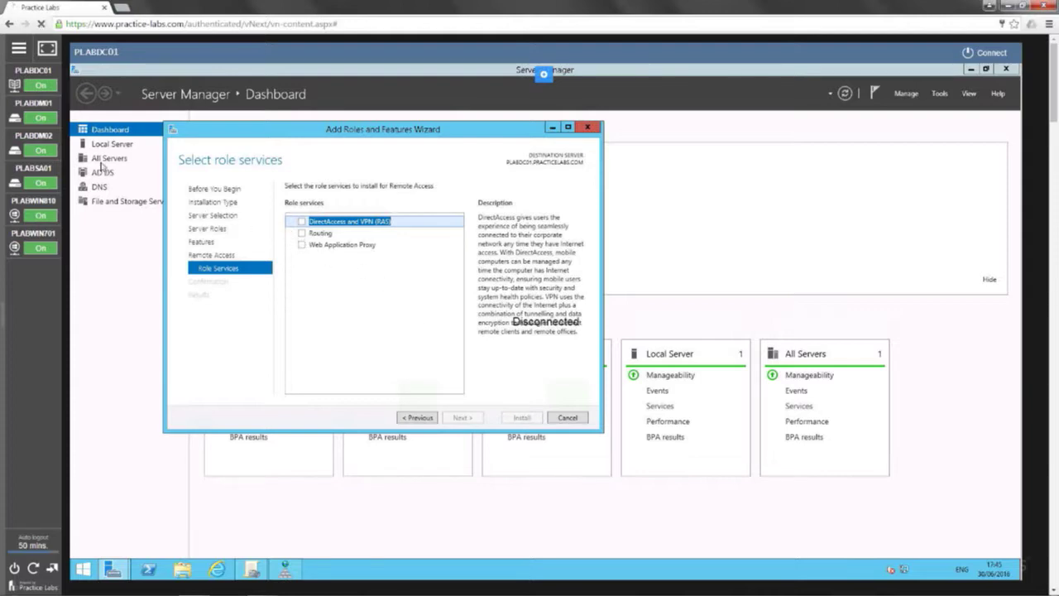
pyautogui.click(46, 87)
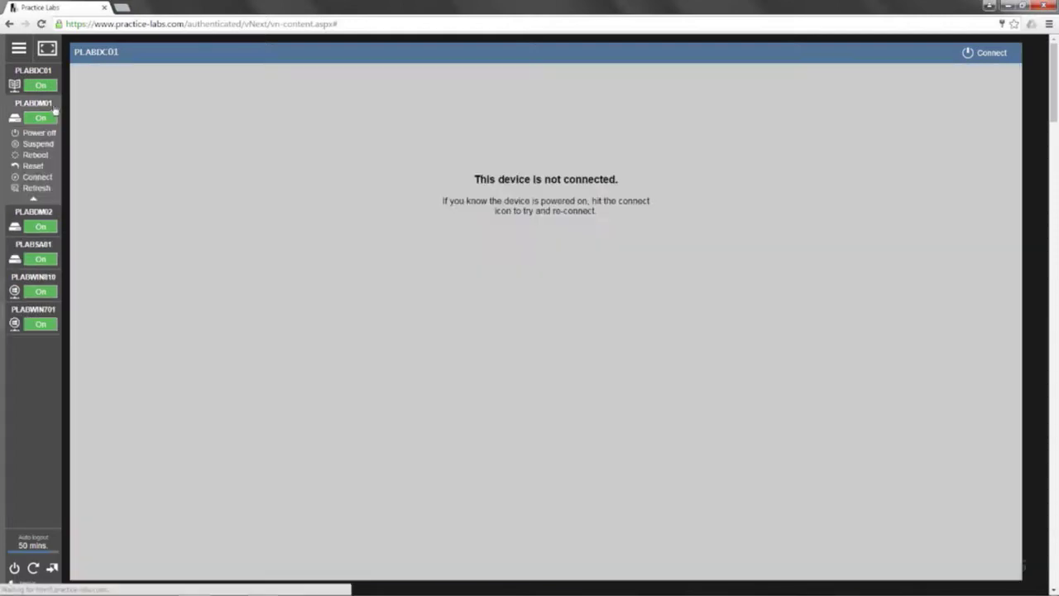
pyautogui.click(985, 55)
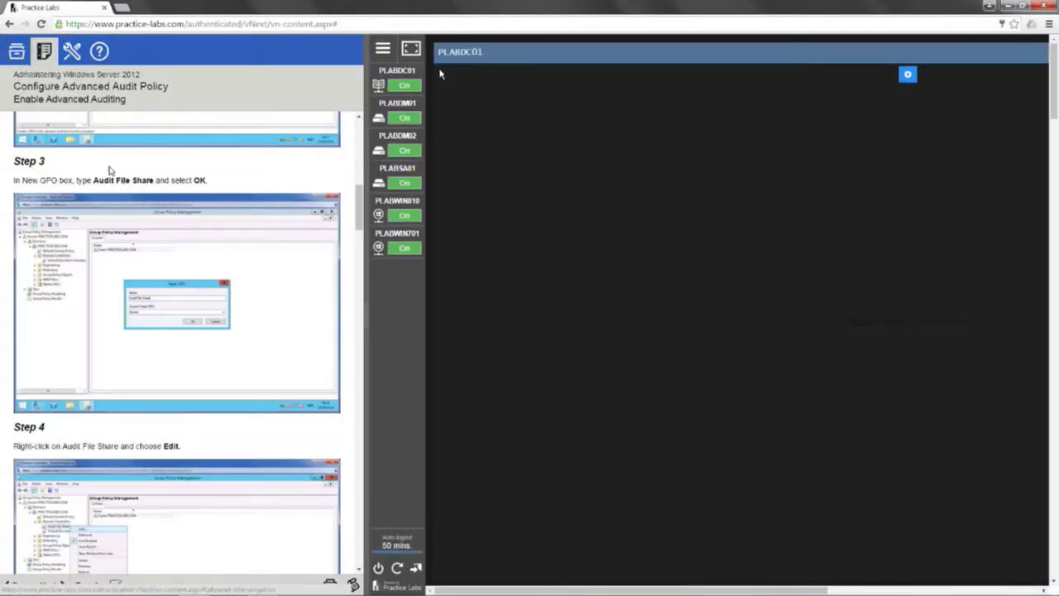
# Scroll down to PLABDM01's console and bring the lab guide back beside it
pyautogui.scroll(-10, 229, 394)
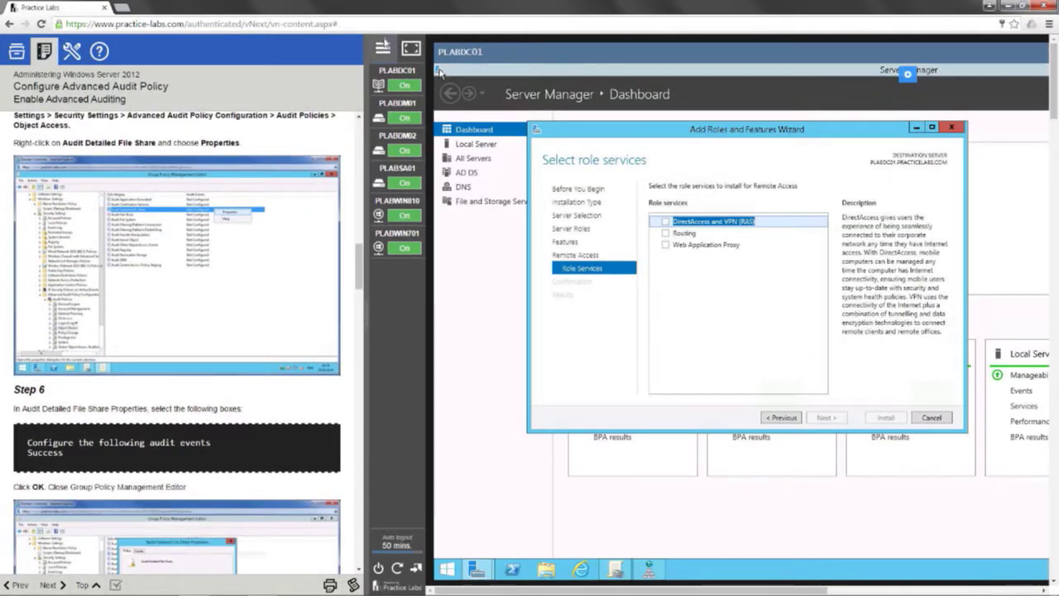
pyautogui.click(383, 48)
pyautogui.scroll(-5, 490, 308)
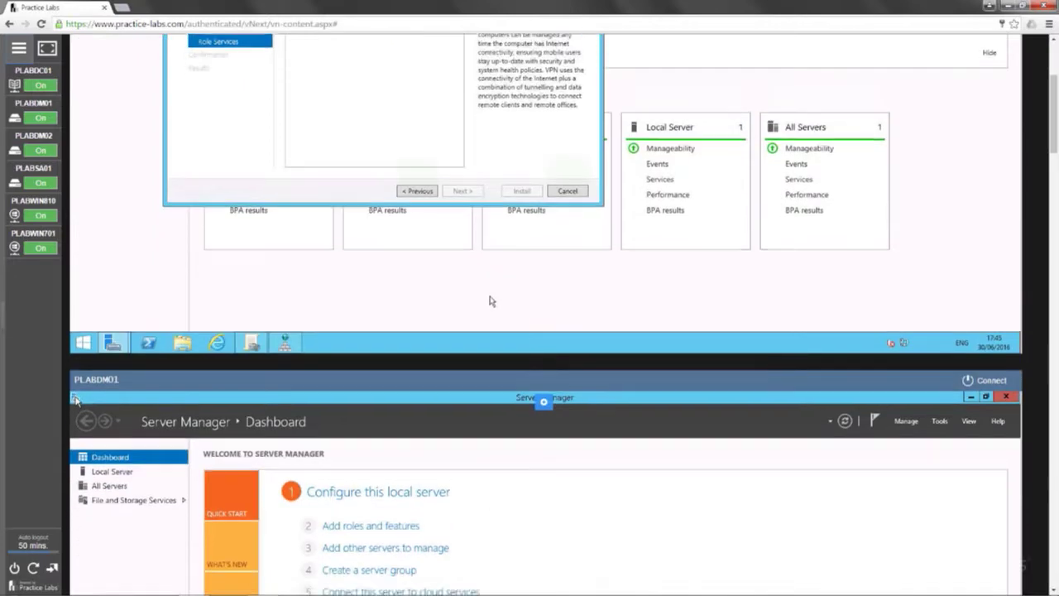
pyautogui.scroll(-2, 491, 308)
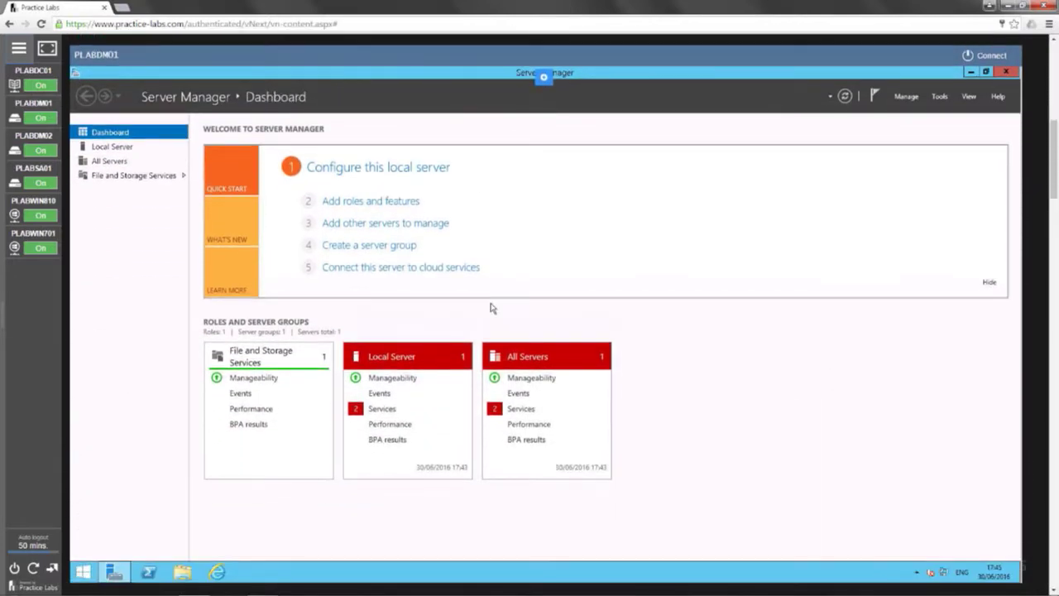
pyautogui.click(12, 53)
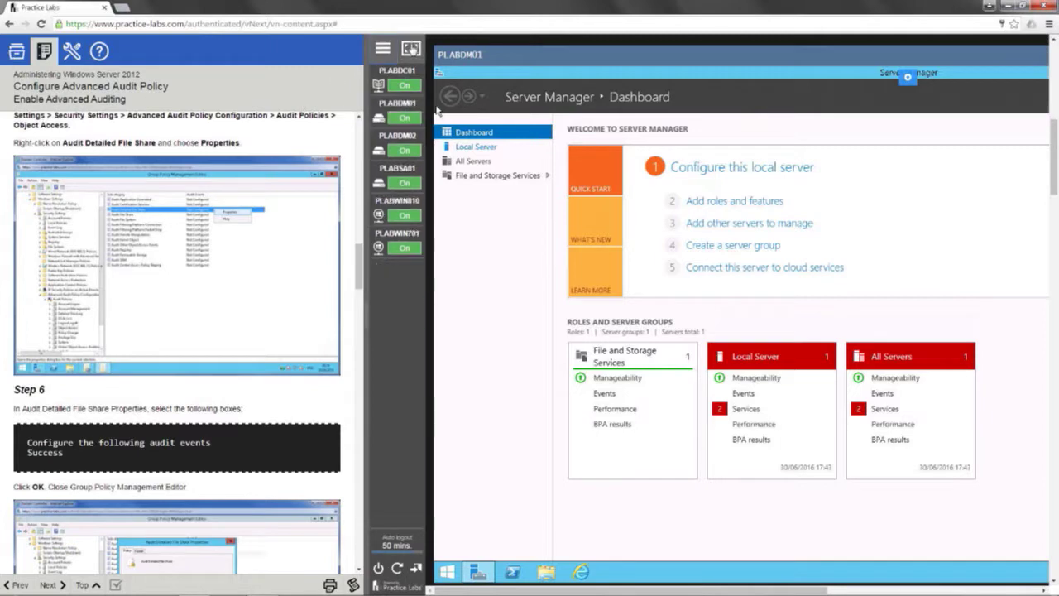
# Refit PLABDM01's remote desktop and list PLABDC01's power and connection options
pyautogui.click(411, 48)
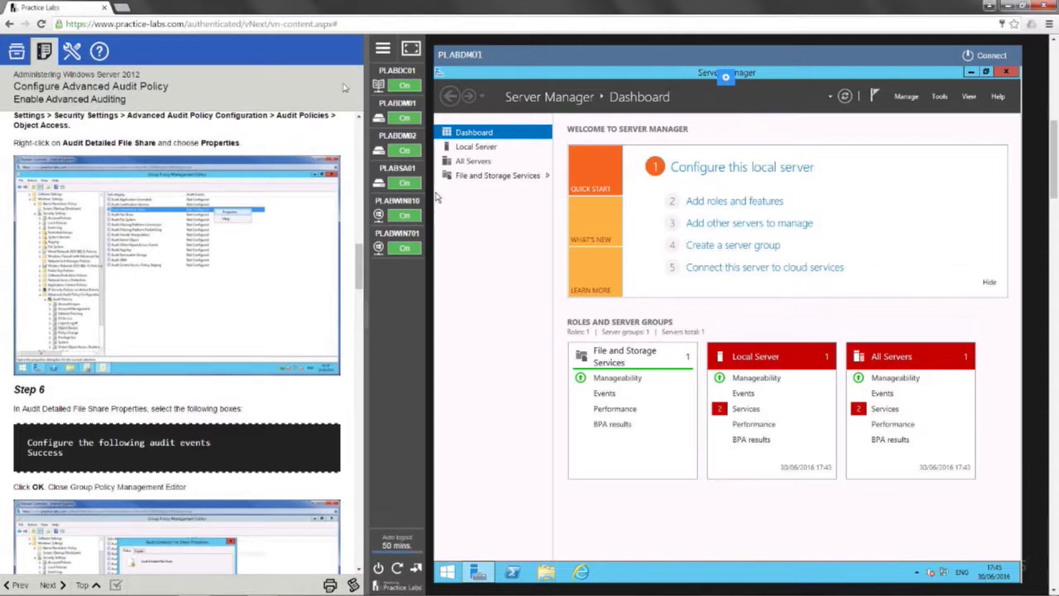
pyautogui.click(399, 73)
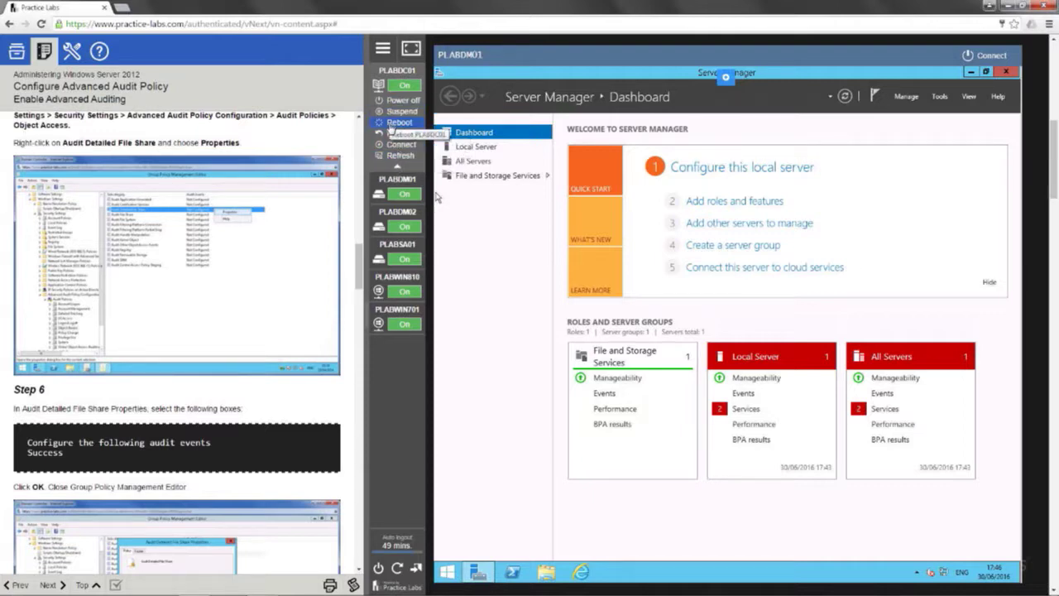
# Show the Settings and customization panel in place of the lab guide via the wrench icon
pyautogui.moveTo(398, 180)
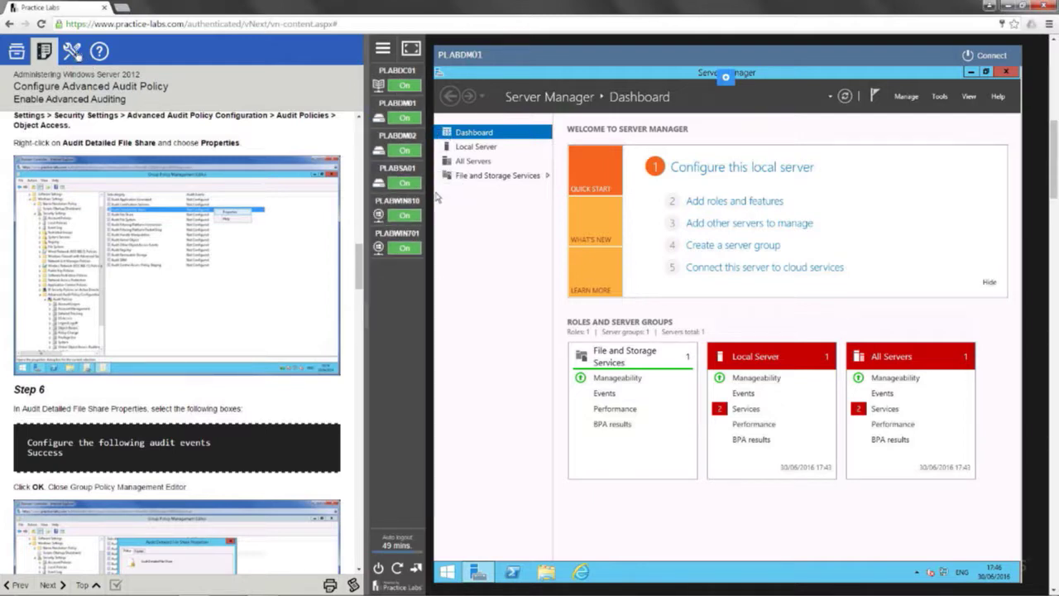
pyautogui.click(73, 51)
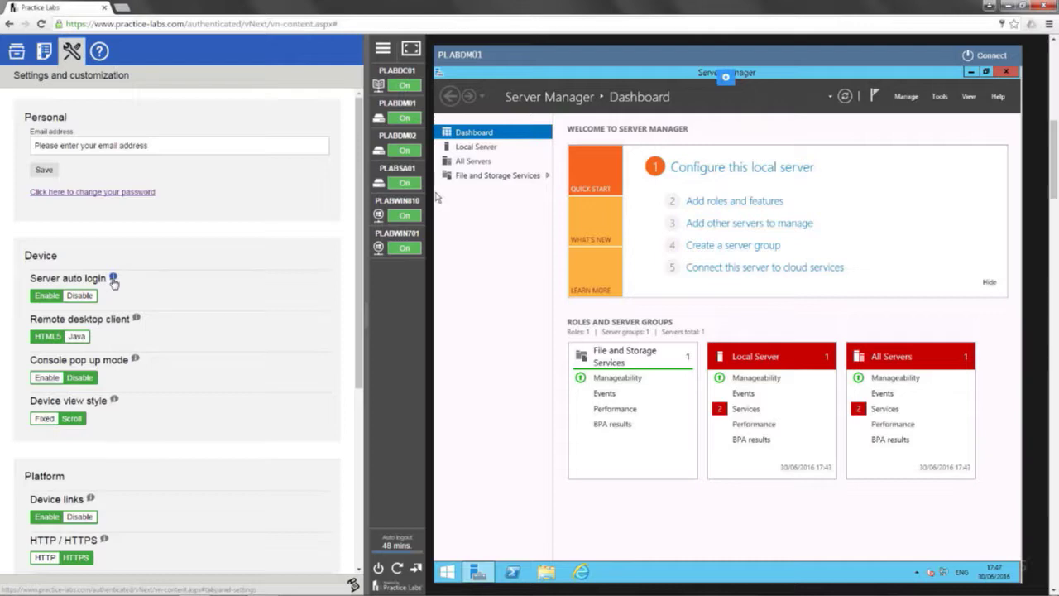
# View the Server auto login help, drag it fully into view, and close it
pyautogui.click(114, 280)
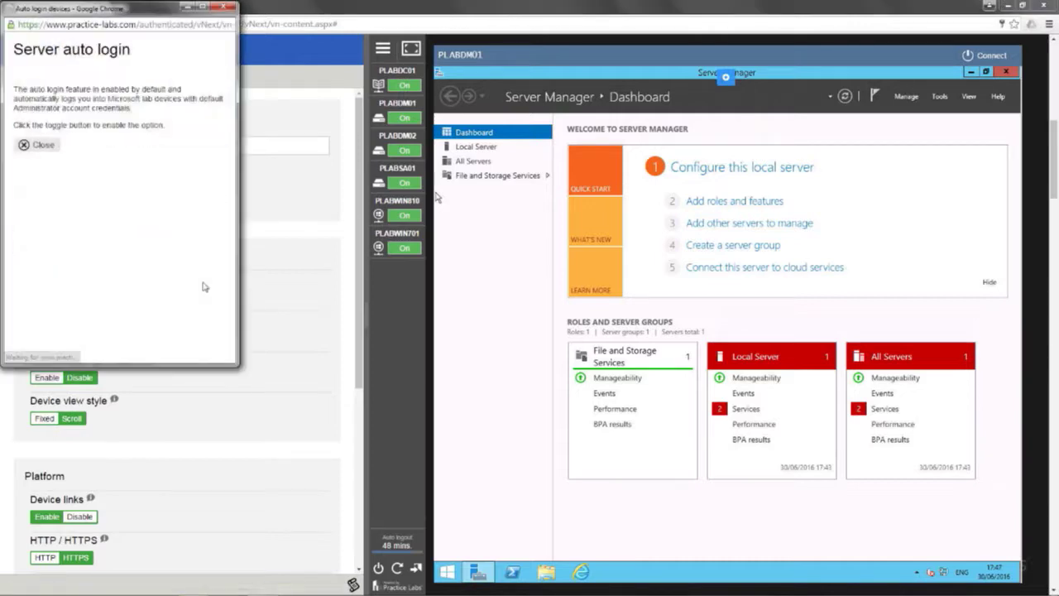
pyautogui.moveTo(130, 10); pyautogui.dragTo(314, 56)
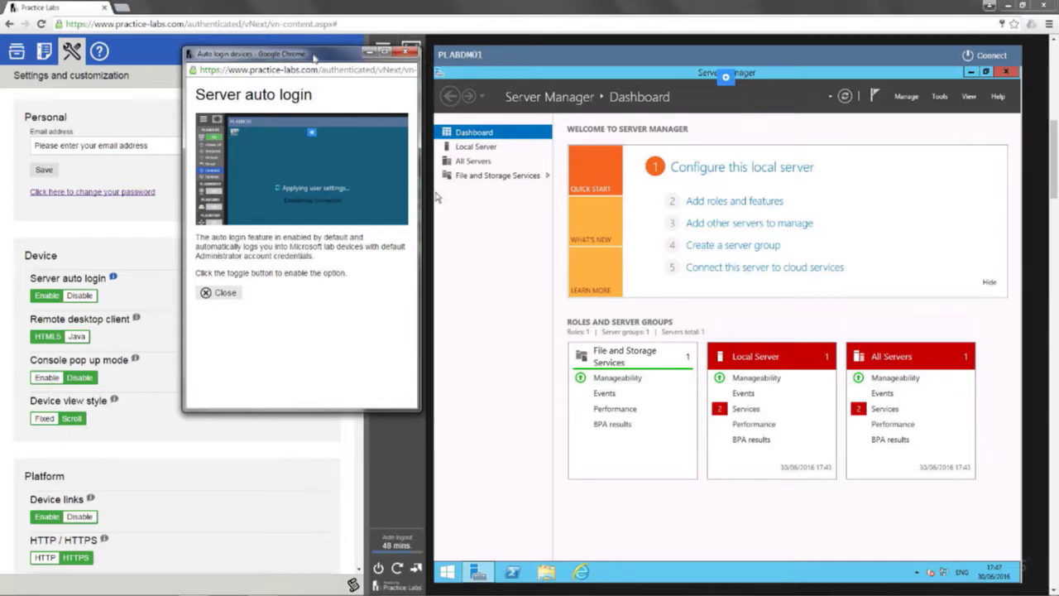
pyautogui.click(405, 52)
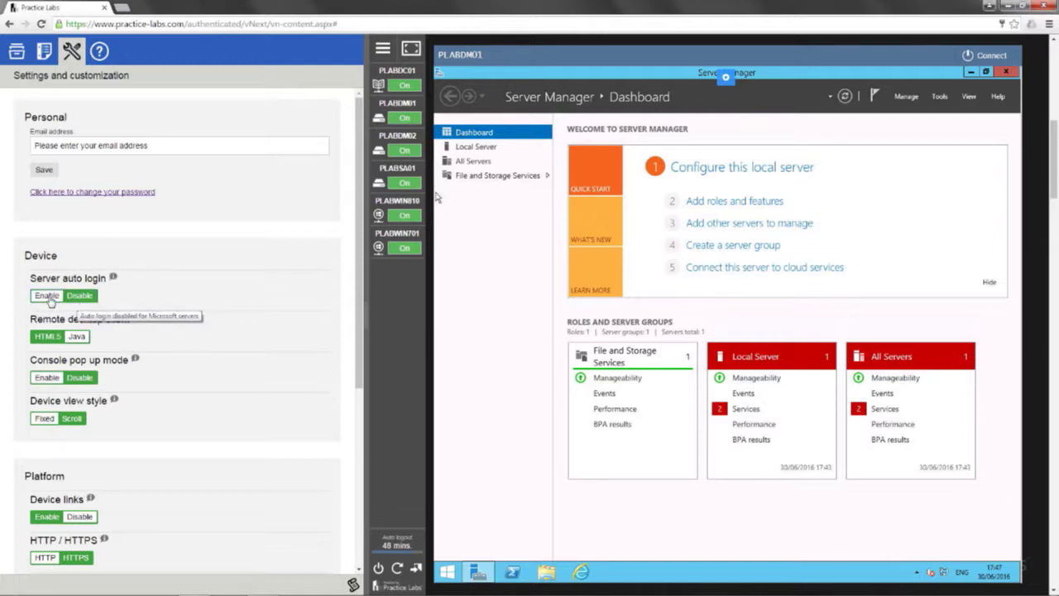
# Scroll the Settings panel down to the Platform section with the High contrast option
pyautogui.scroll(-1, 228, 318)
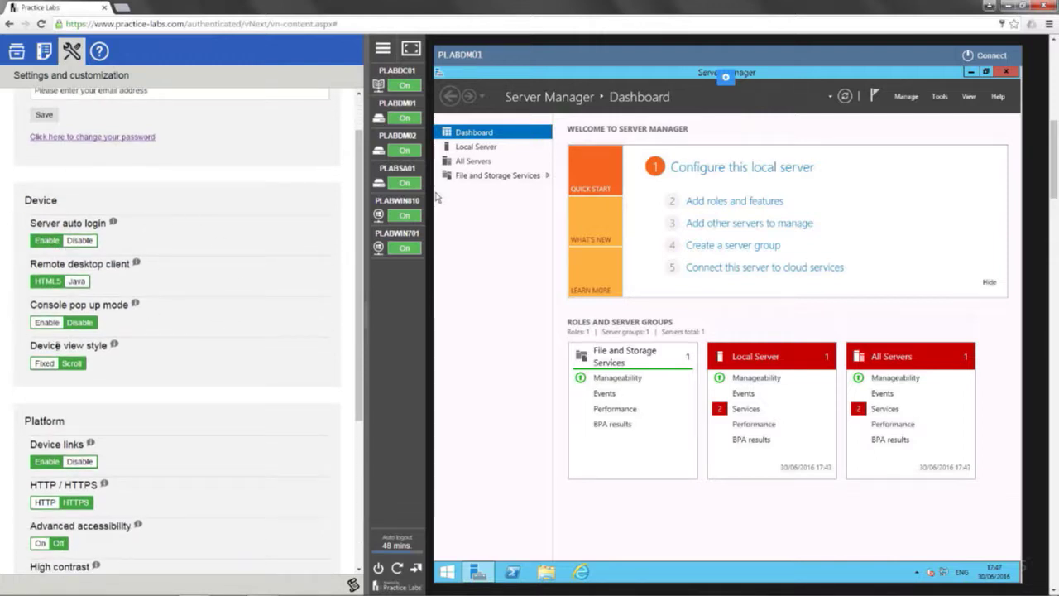
pyautogui.scroll(-1, 153, 354)
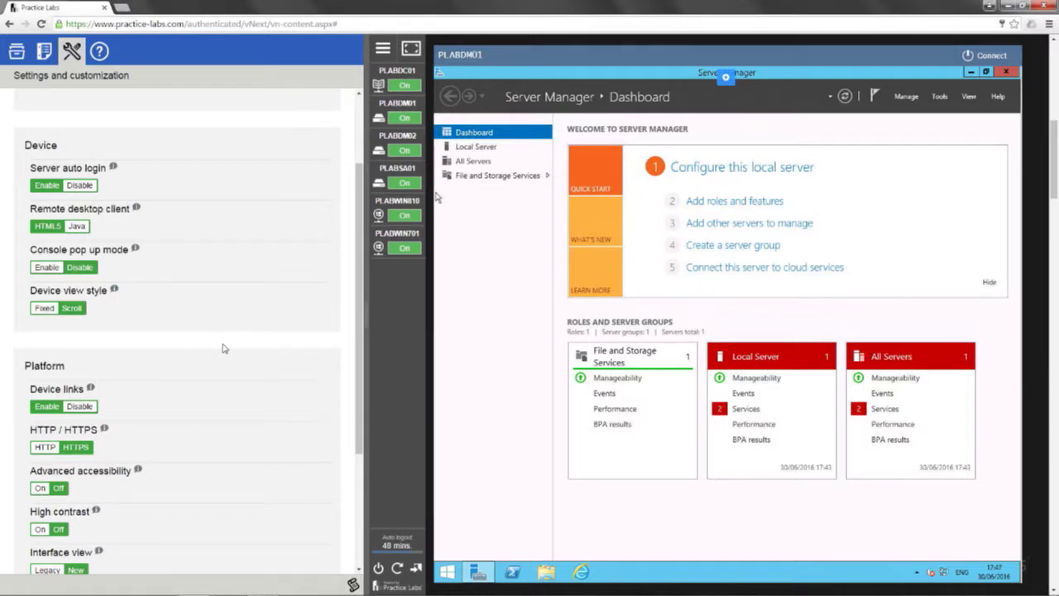
pyautogui.scroll(-3, 225, 348)
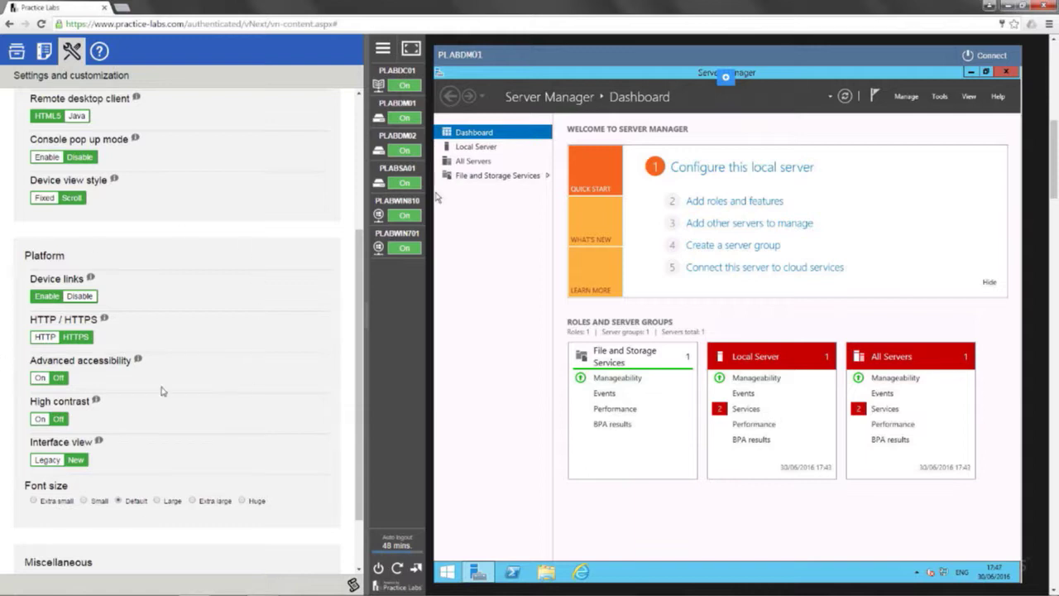
pyautogui.scroll(-1, 198, 370)
pyautogui.scroll(-1, 201, 374)
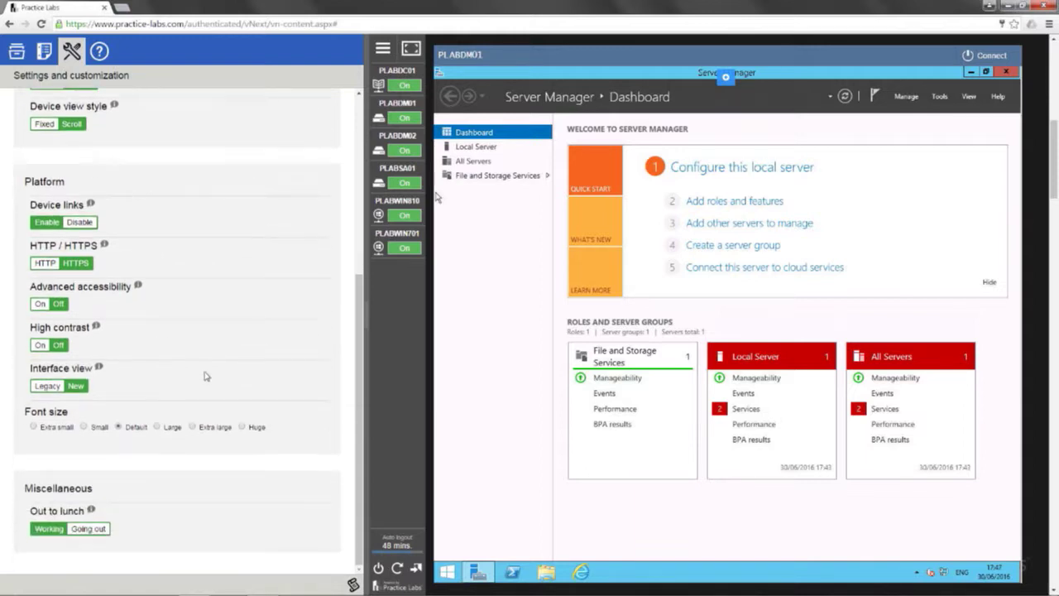
# Turn high contrast on and view the lab instructions in that mode
pyautogui.click(38, 345)
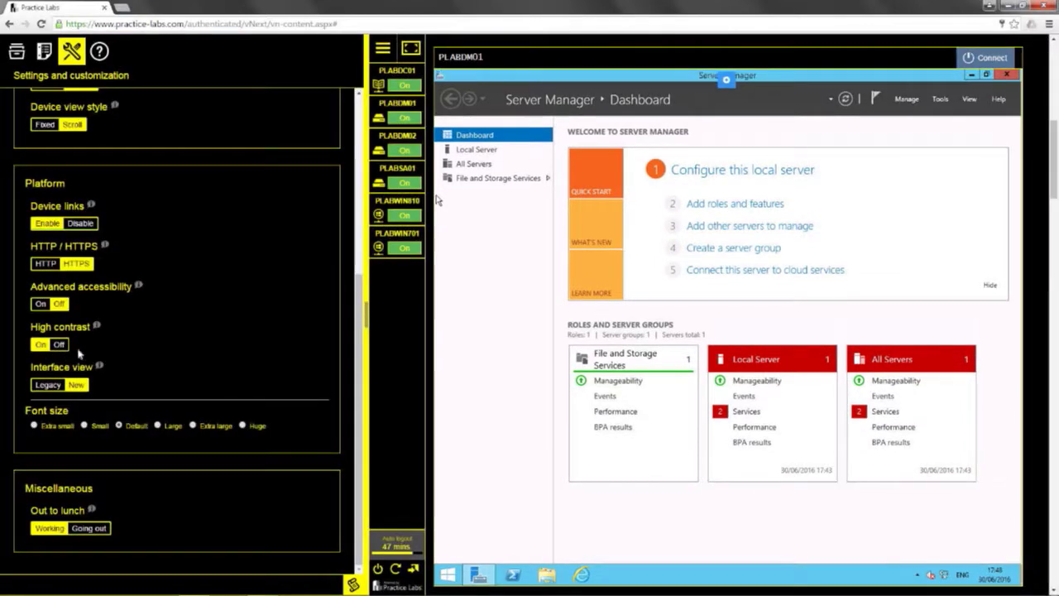
pyautogui.click(45, 55)
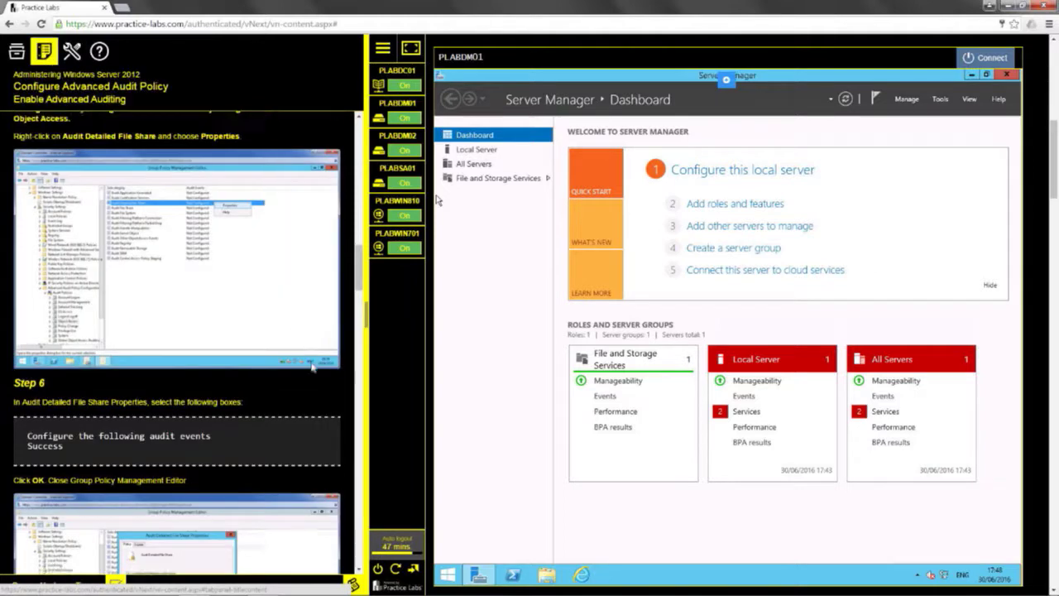
pyautogui.scroll(-10, 308, 370)
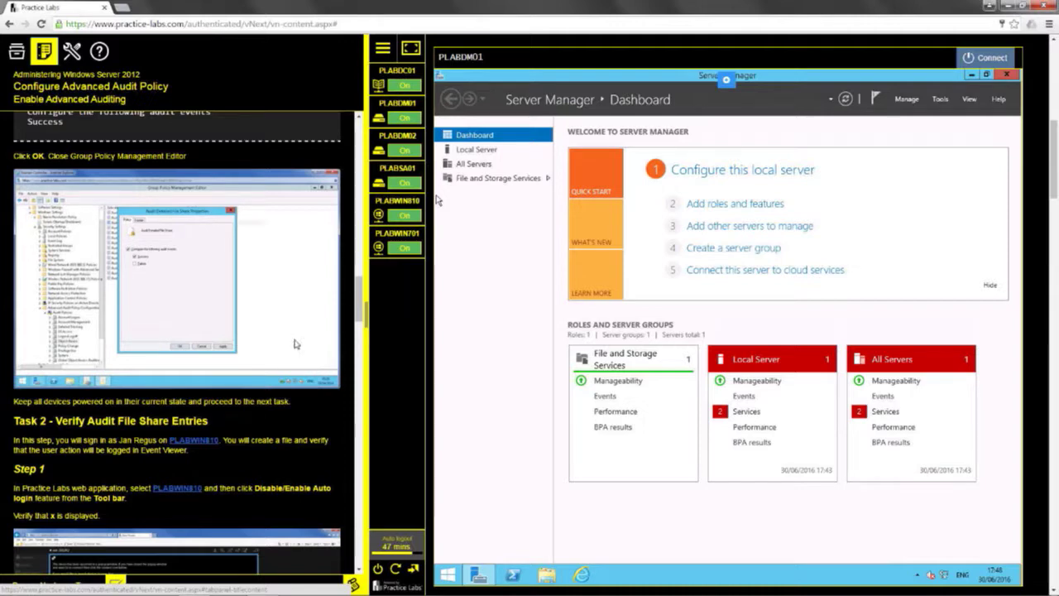
# Switch High contrast back to Off in the Settings panel
pyautogui.click(74, 58)
pyautogui.scroll(-3, 164, 406)
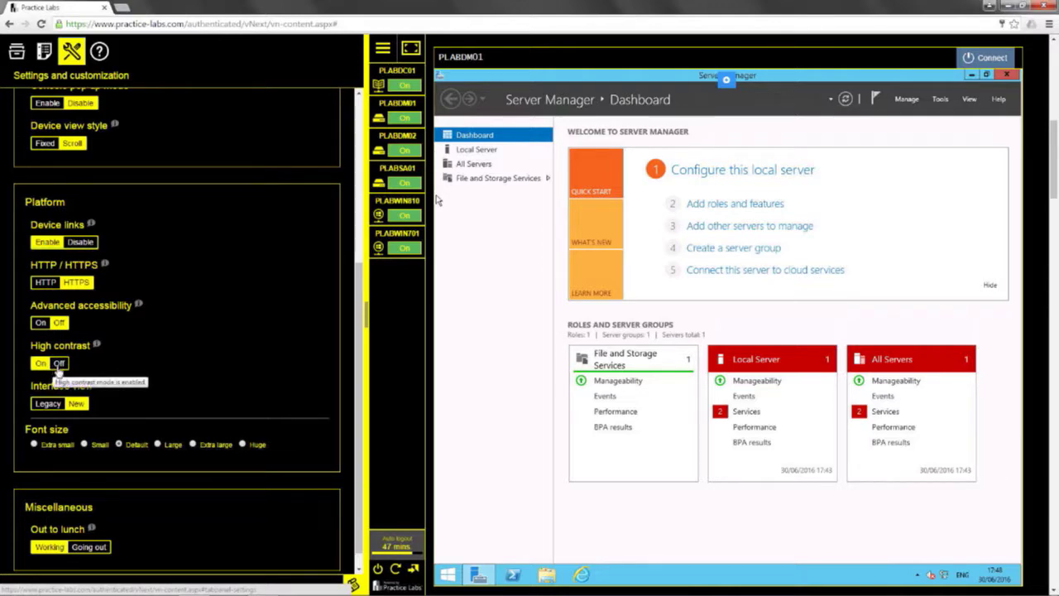
pyautogui.click(58, 365)
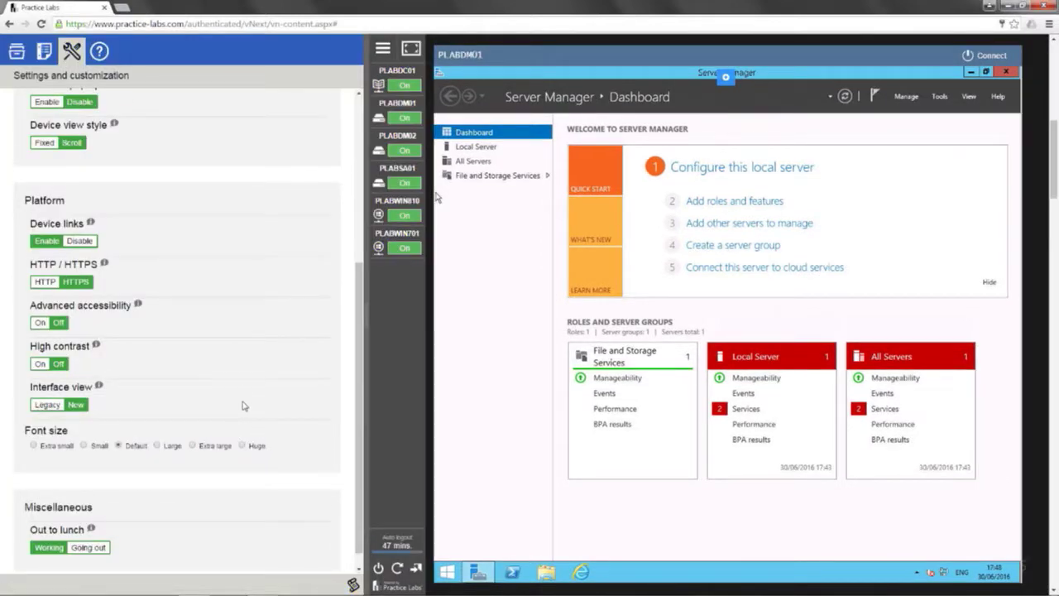
# Set Out to lunch to Going out under Miscellaneous, making the auto logout timer 60 mins
pyautogui.scroll(-1, 244, 405)
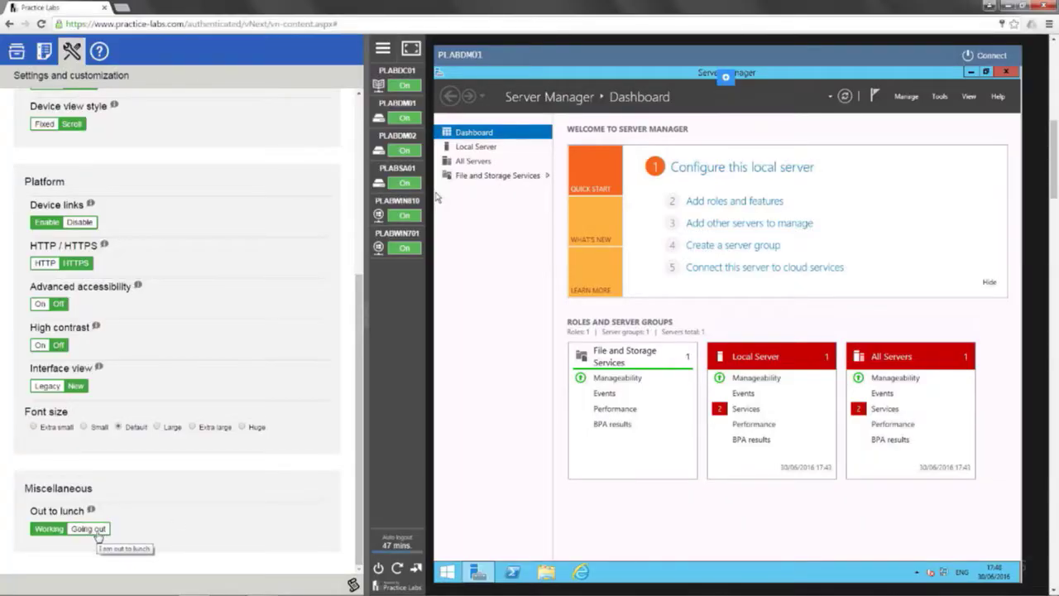
pyautogui.click(89, 529)
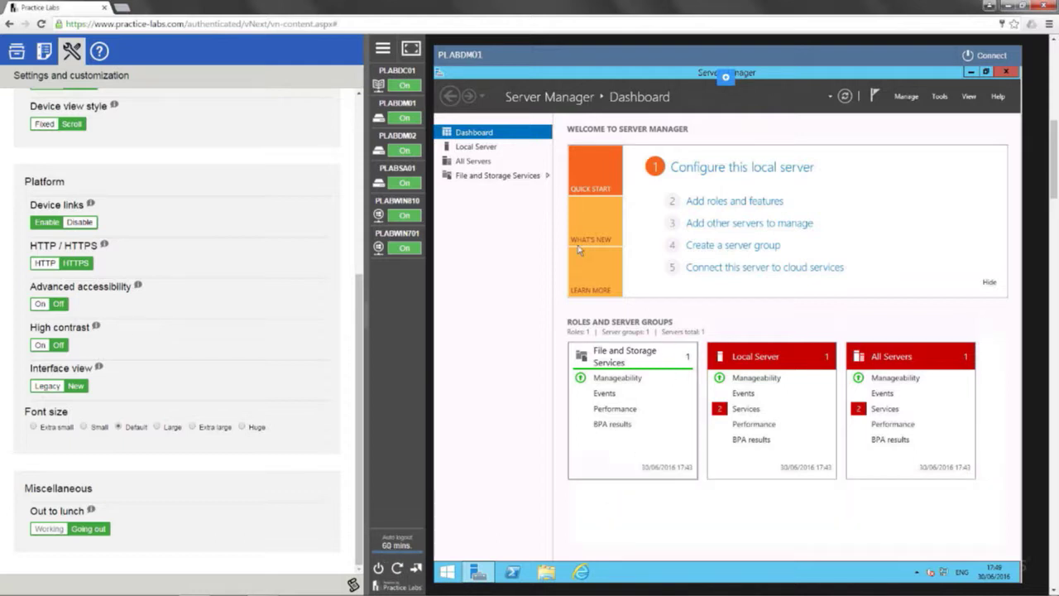
# View All Servers in PLABDM01's Server Manager, then minimise Server Manager
pyautogui.click(485, 163)
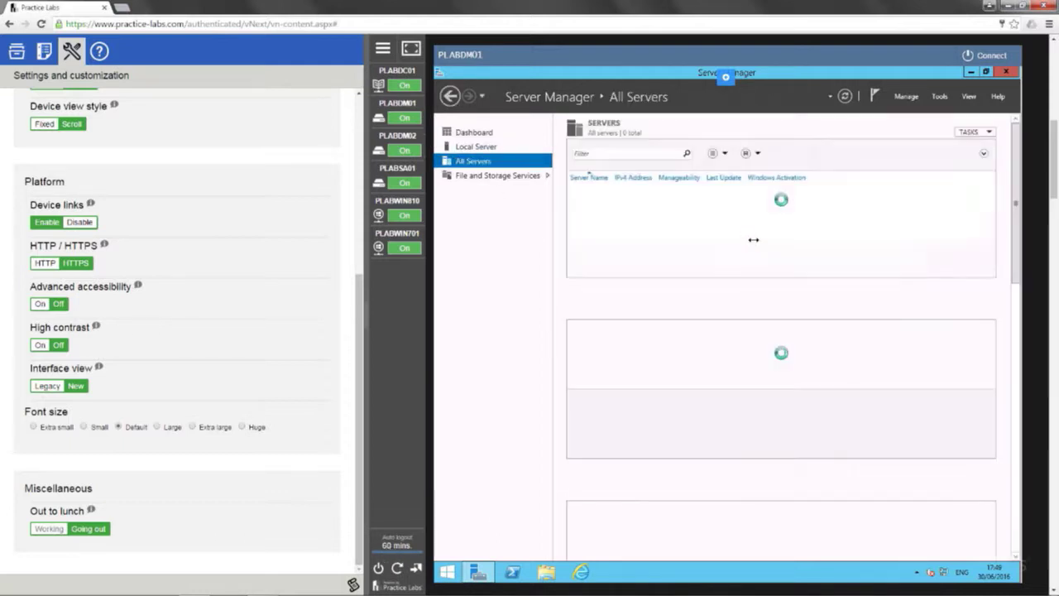
pyautogui.click(970, 72)
pyautogui.scroll(-4, 919, 303)
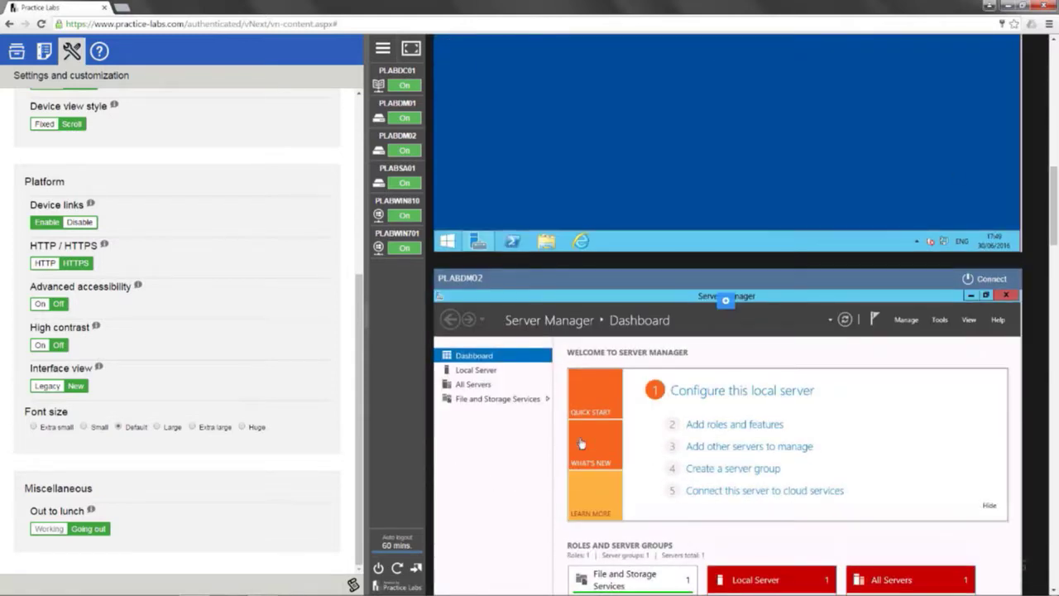
pyautogui.scroll(-3, 607, 434)
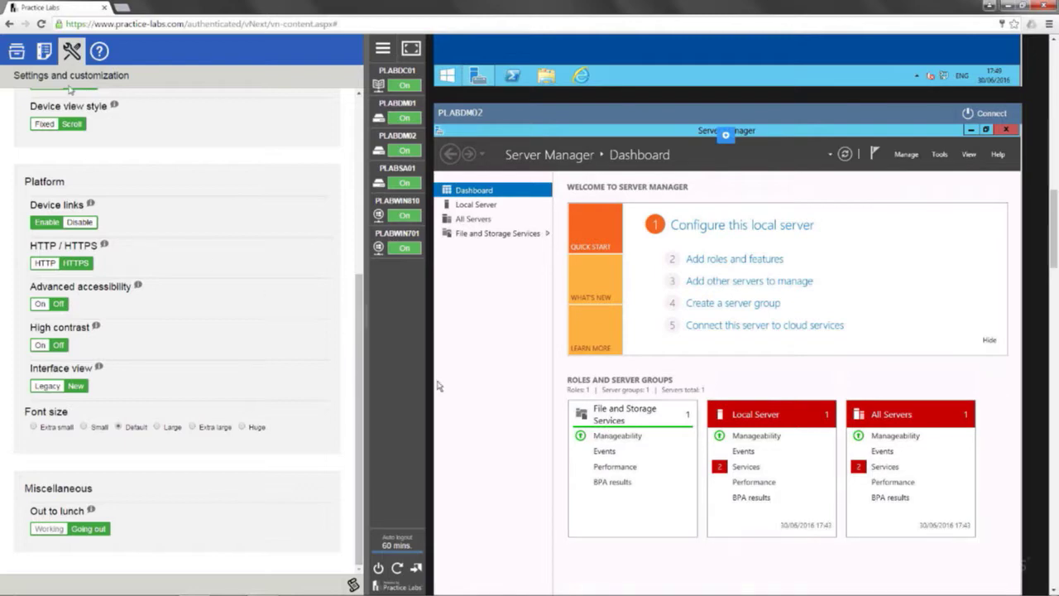
# Bring the lab guide back and scroll the device views to PLABDM01
pyautogui.click(49, 56)
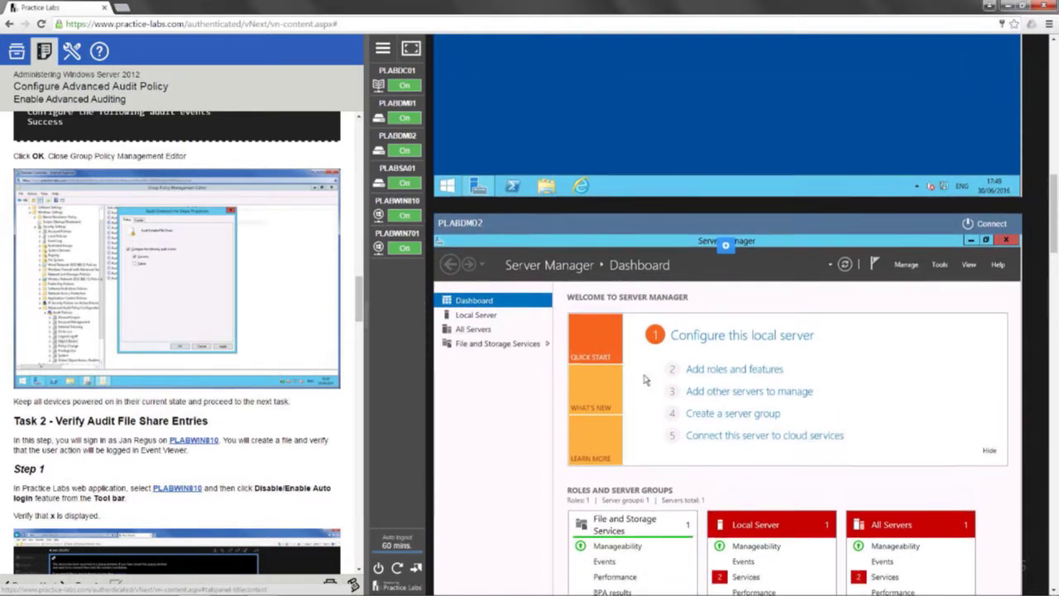
pyautogui.scroll(5, 655, 537)
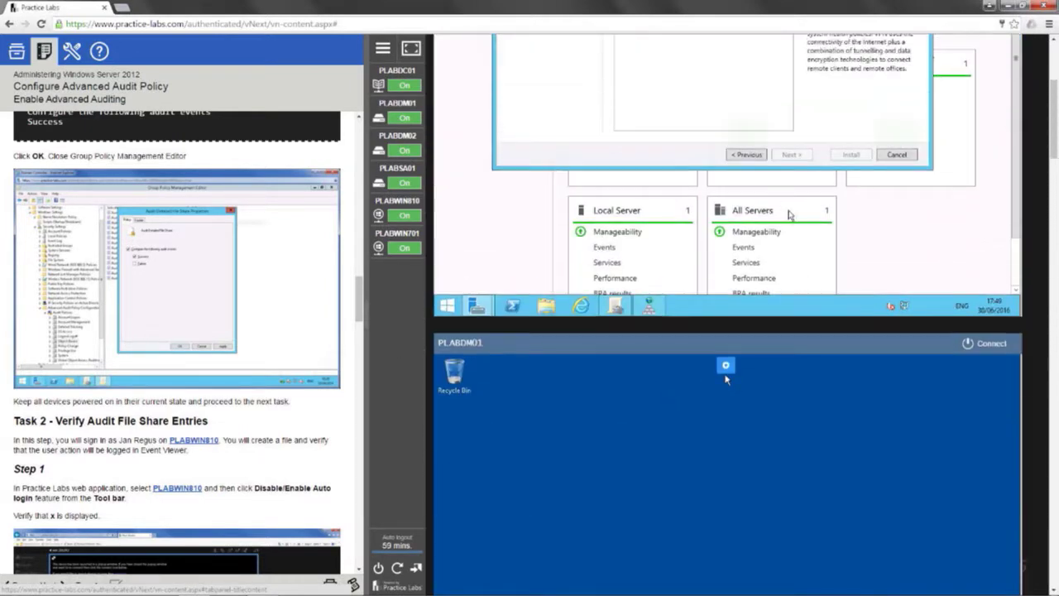
pyautogui.scroll(2, 725, 544)
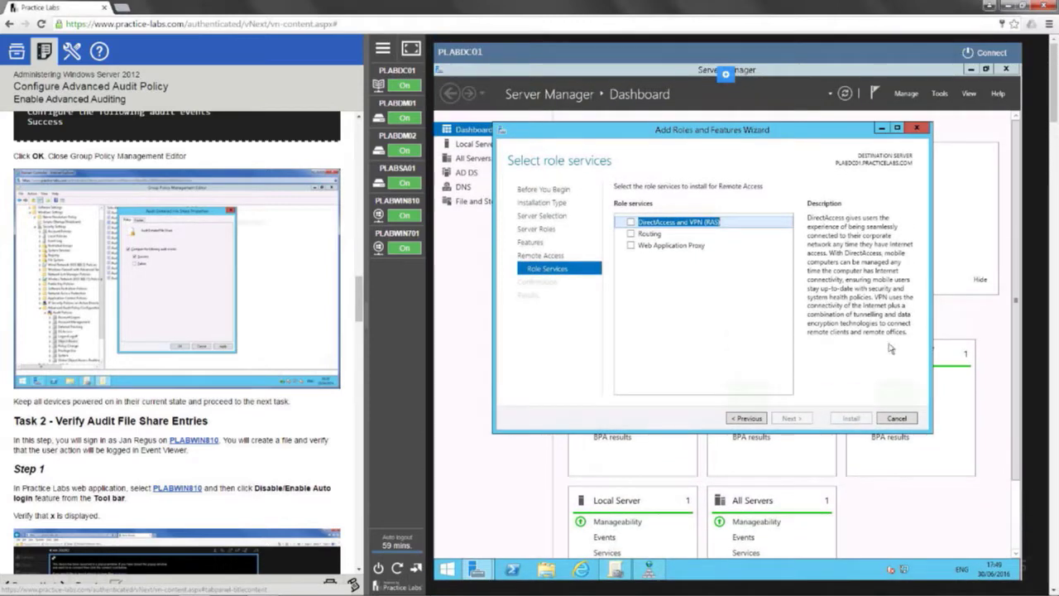
pyautogui.scroll(-4, 910, 414)
pyautogui.scroll(-5, 875, 380)
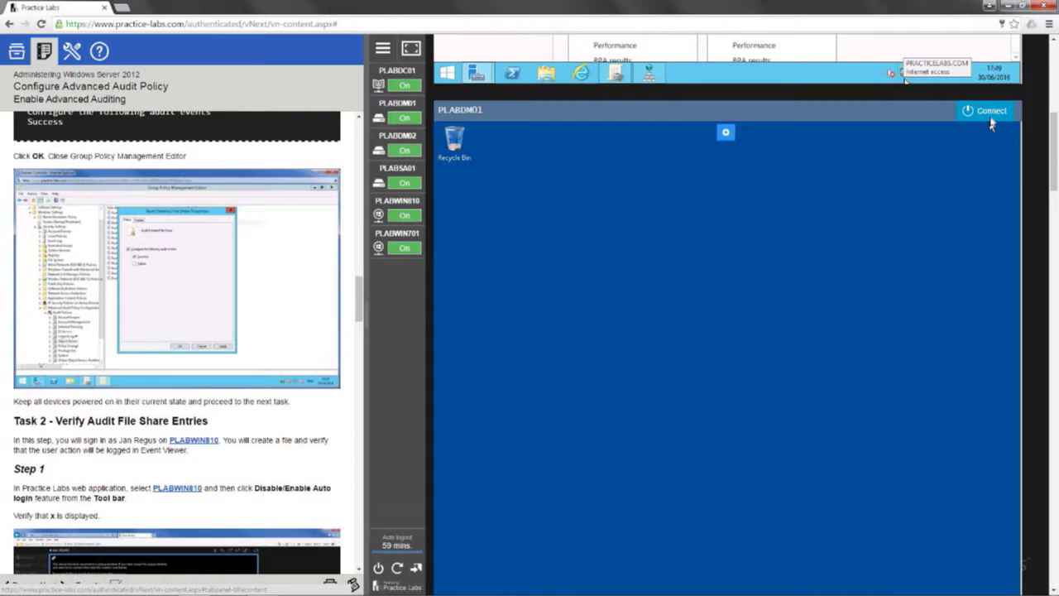
# Reconnect PLABDM01 and show the Help & Support page in the side panel
pyautogui.click(990, 122)
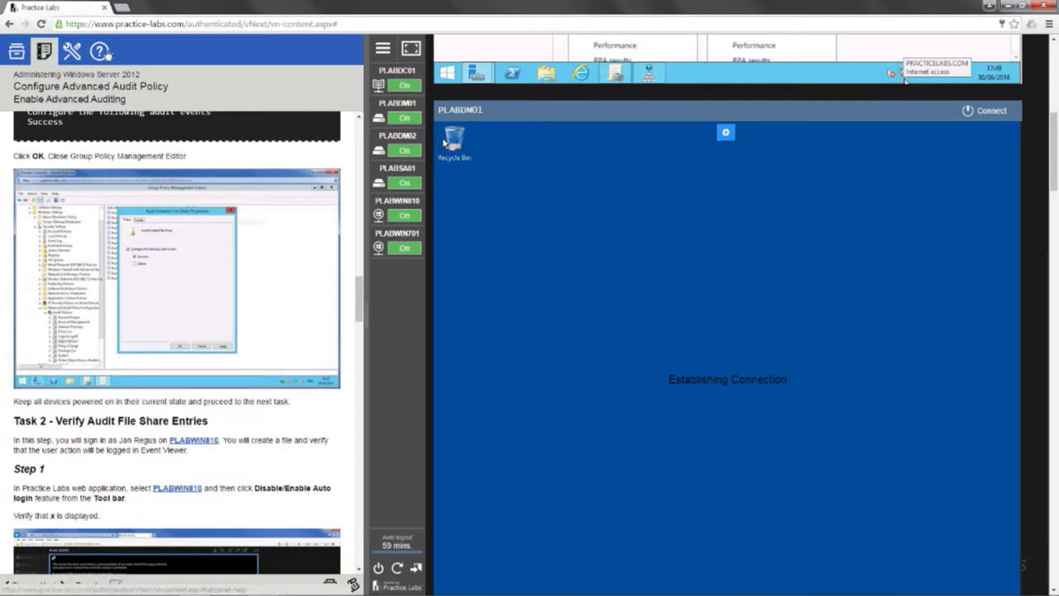
pyautogui.click(101, 52)
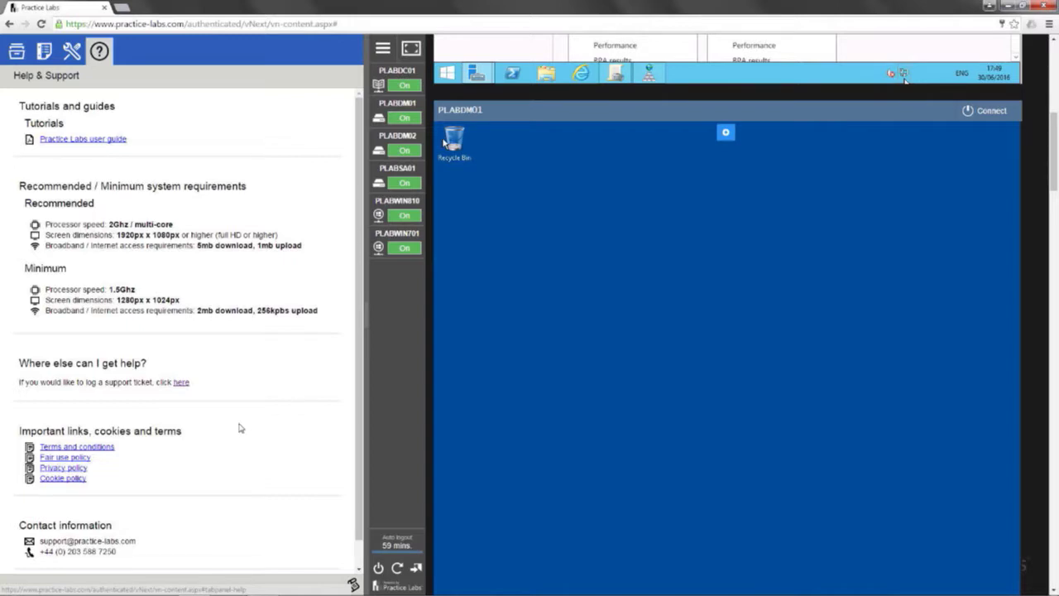
# Reveal the support-ticket form via the 'here' link and set Request type to General Query
pyautogui.click(180, 382)
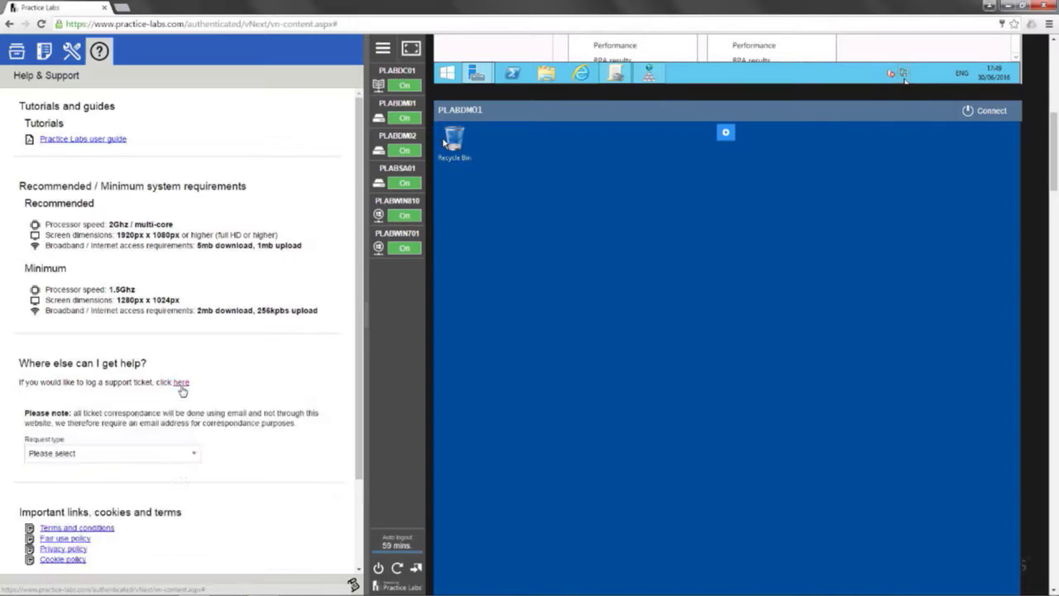
pyautogui.click(192, 454)
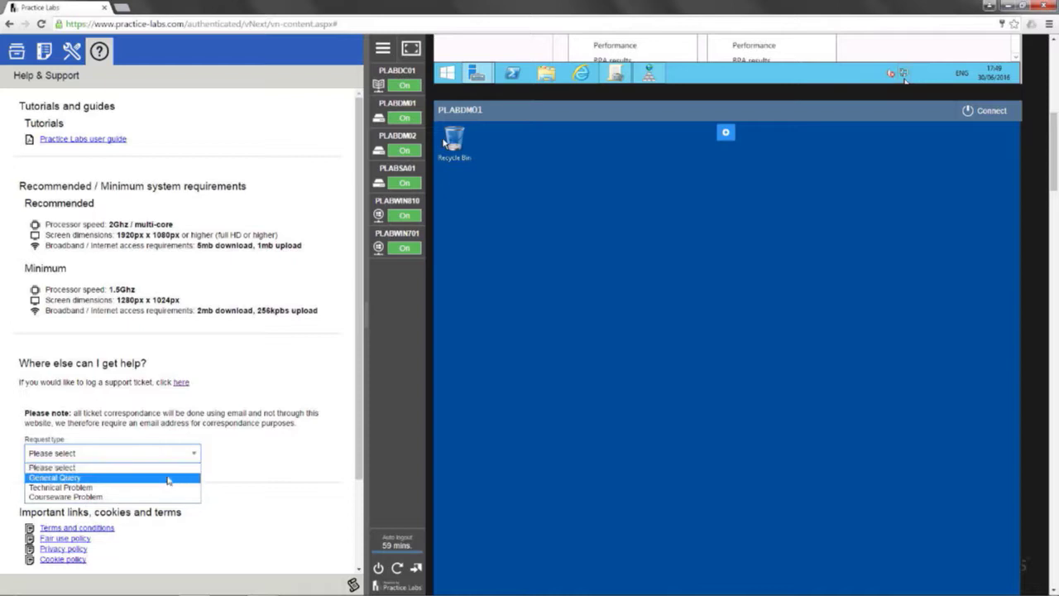
pyautogui.click(170, 478)
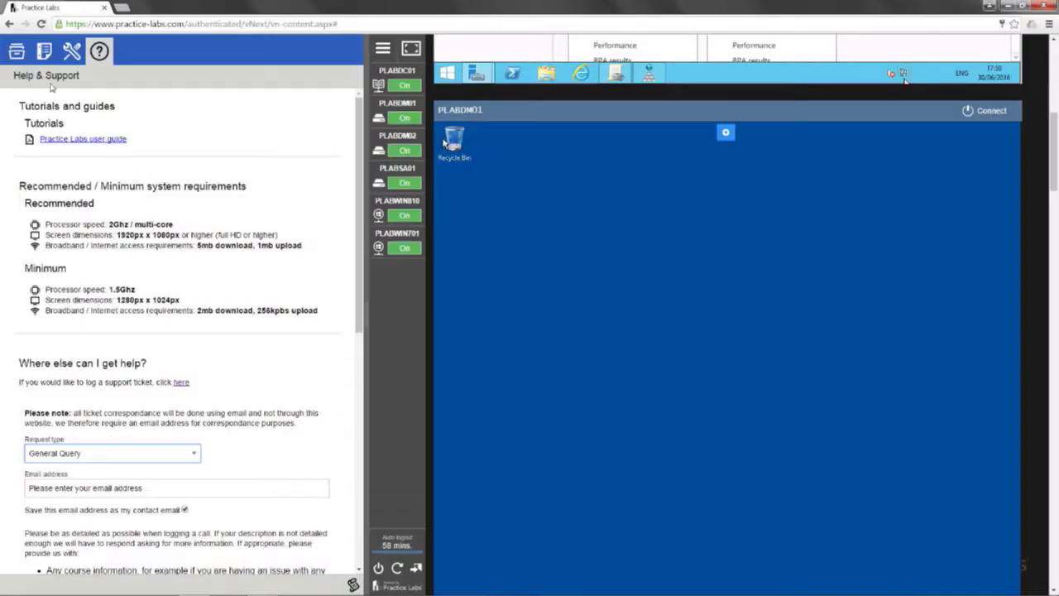
# Return the side panel to the lab guide at Task 2 – Verify Audit File Share Entries
pyautogui.click(43, 51)
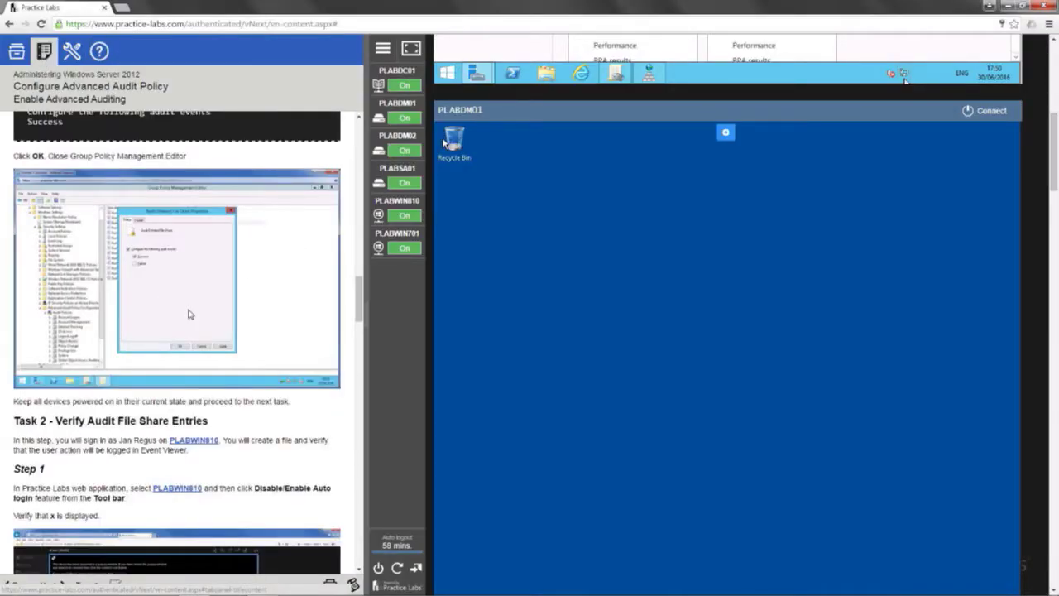